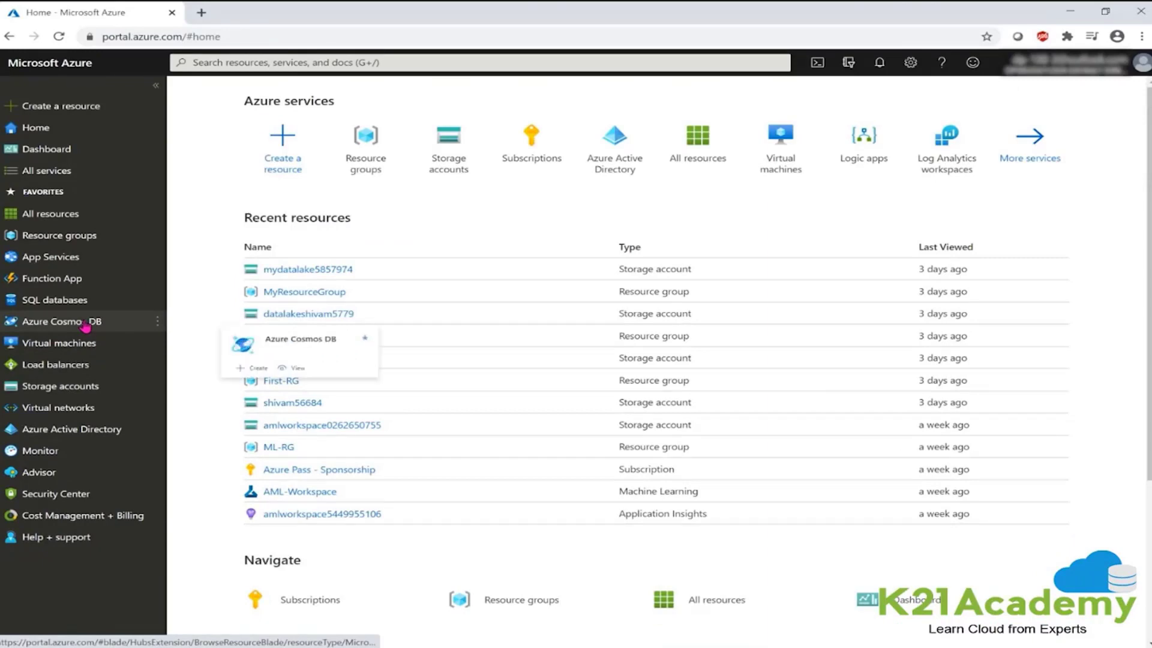
Step: Create the Azure Cosmos DB account awcdbstudctoo with Core (SQL) API in West US, provisioned throughput and no free tier discount
left_click(86, 324)
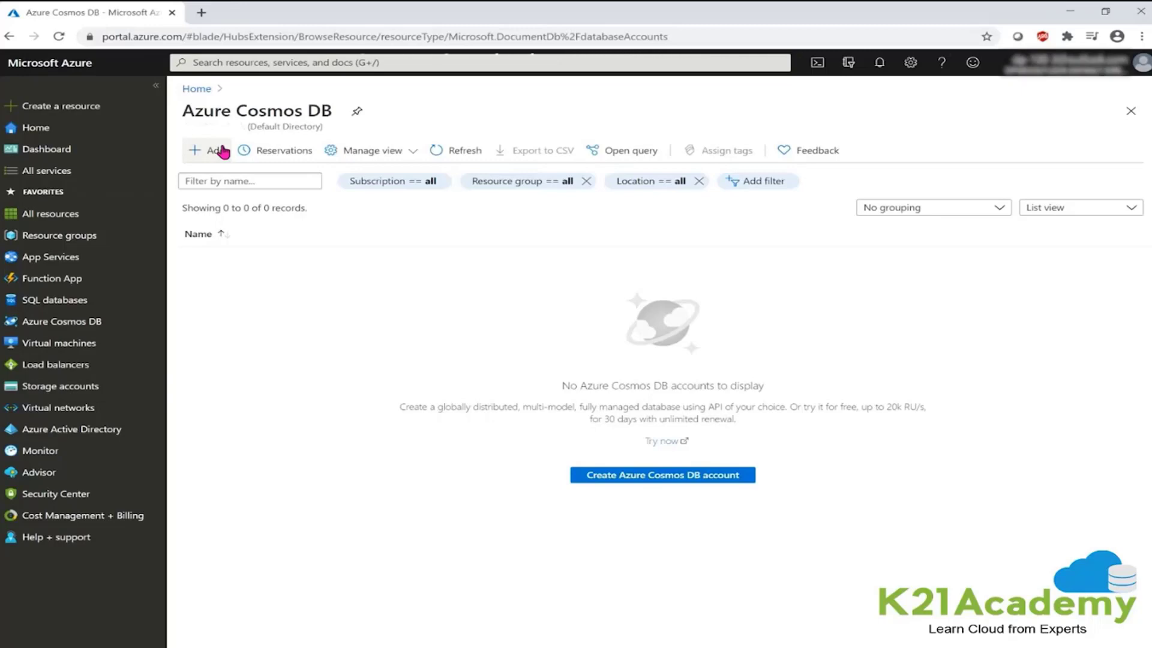
left_click(222, 150)
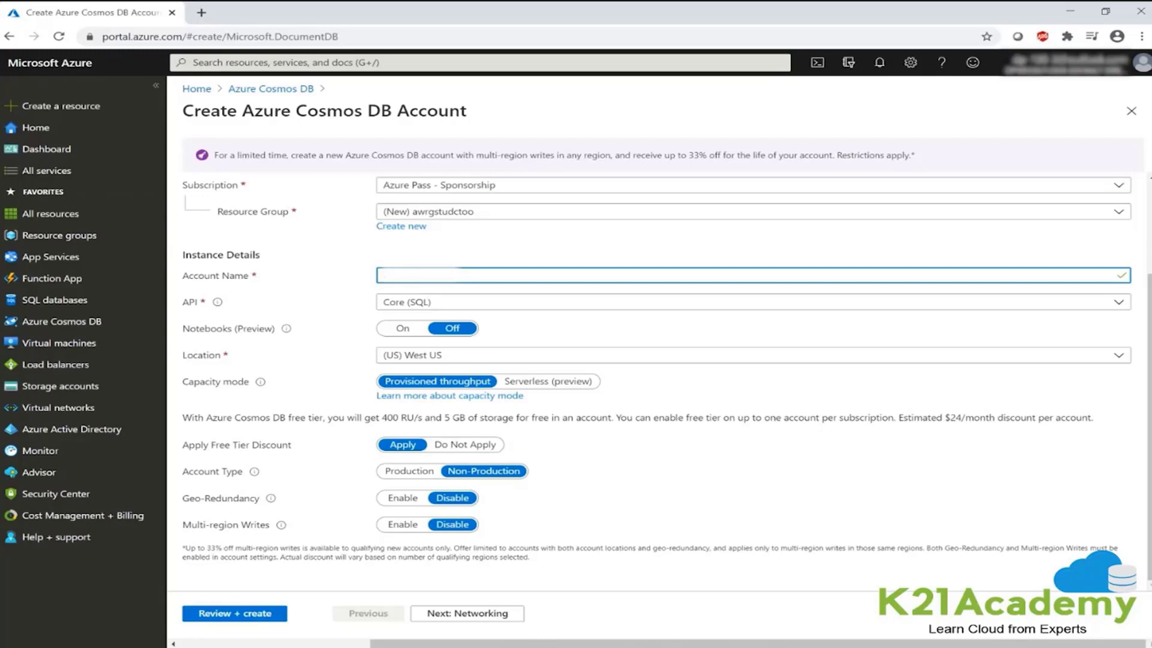
left_click(483, 447)
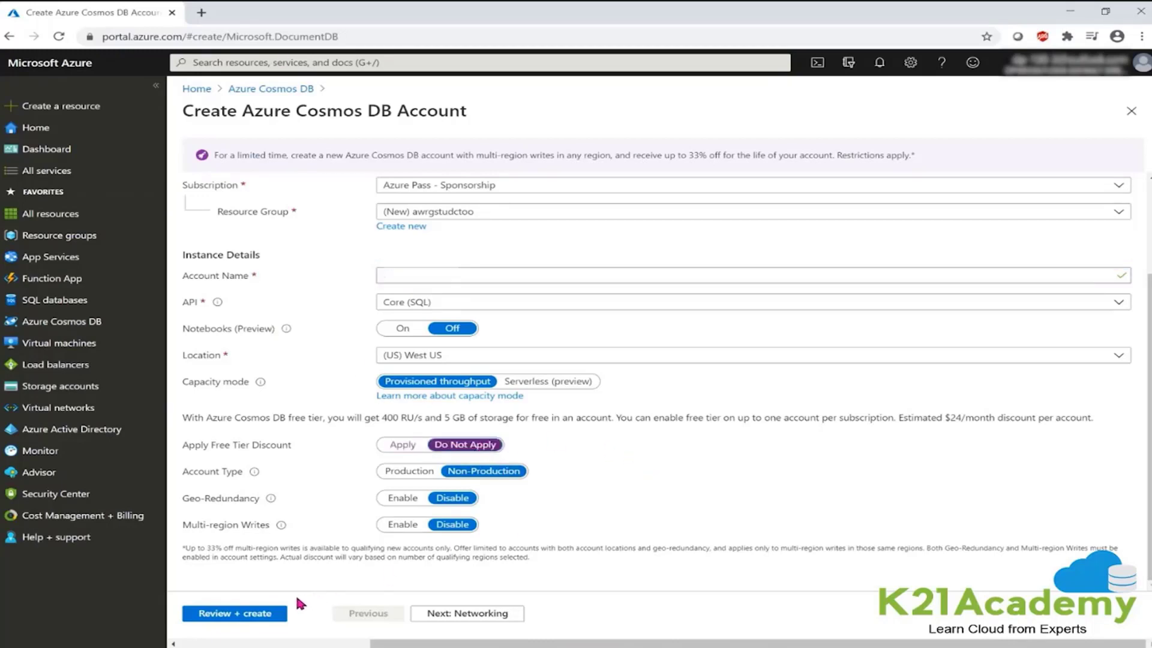
left_click(254, 612)
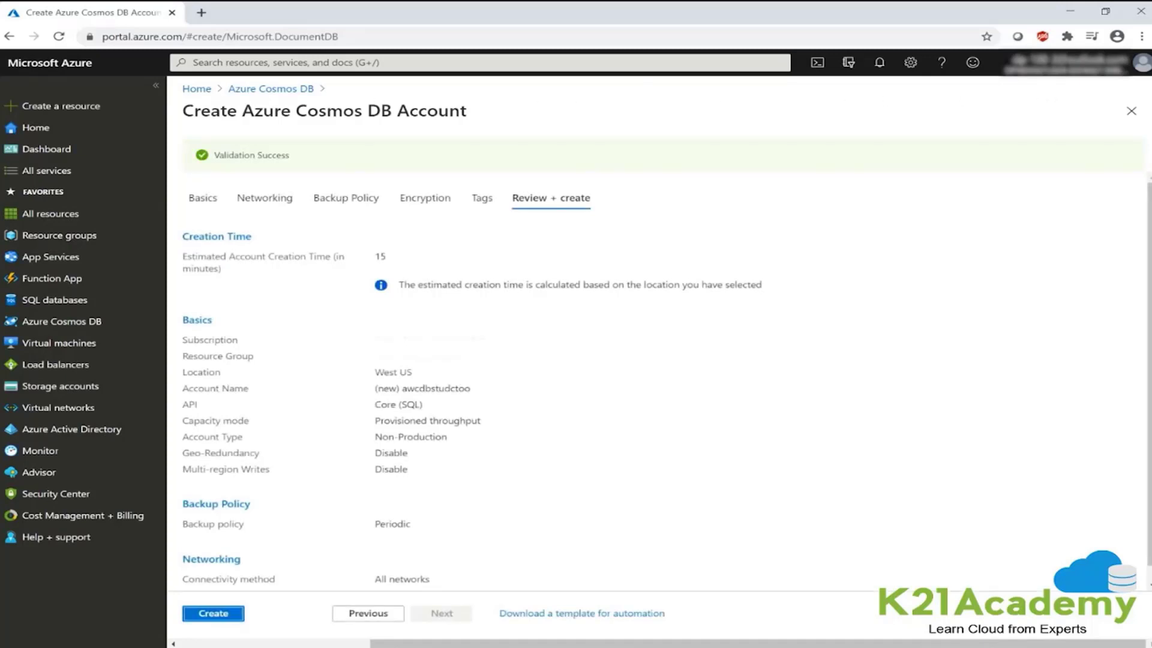
left_click(208, 610)
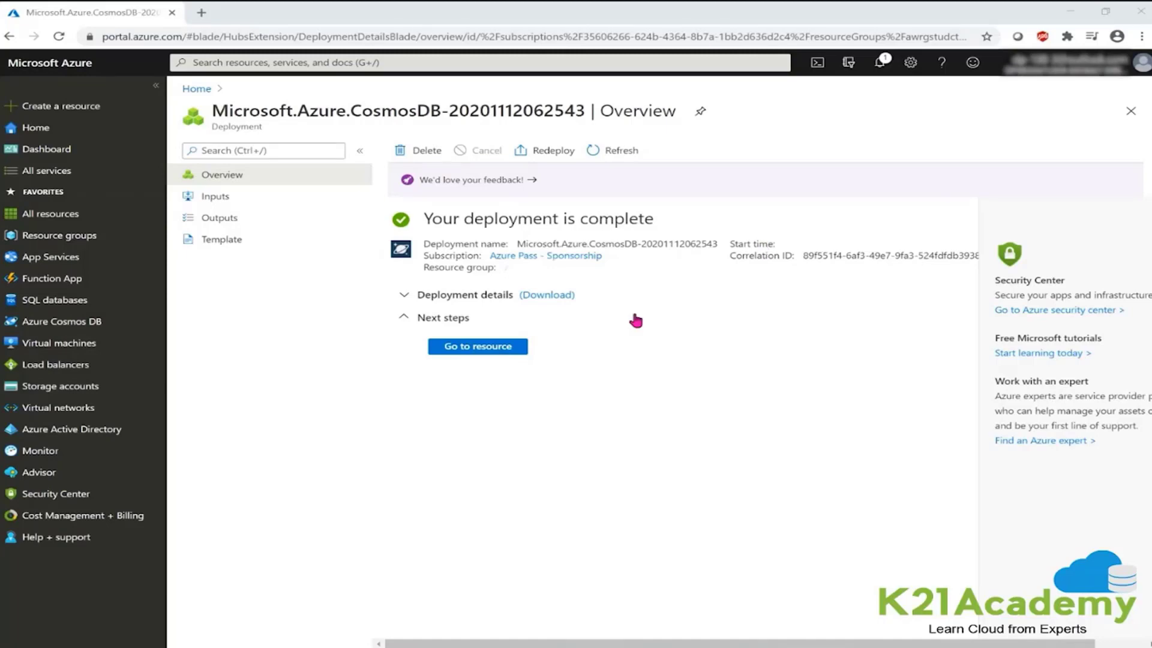
Step: Go to the deployed Cosmos DB account and open its Data Explorer
left_click(503, 348)
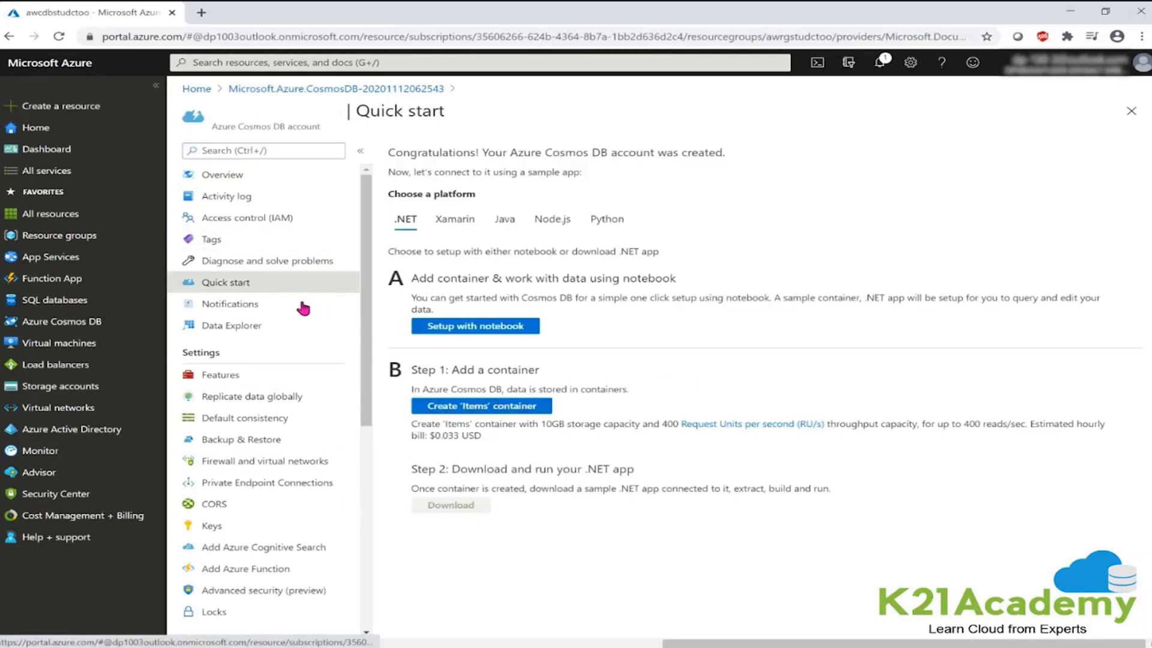
left_click(289, 327)
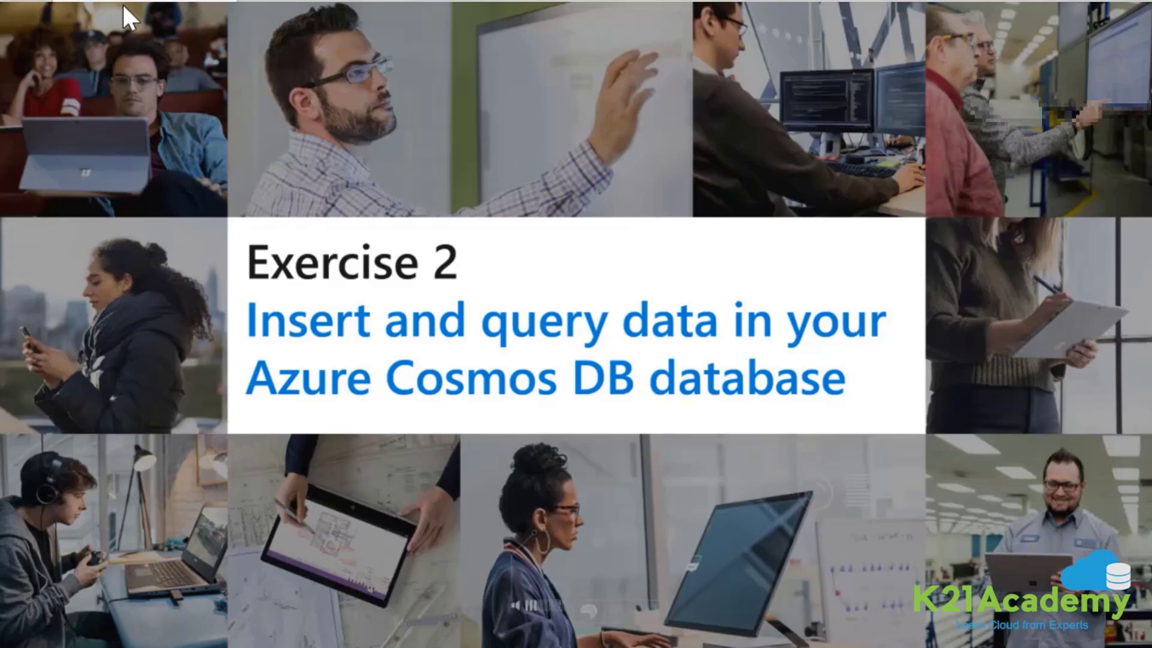
key("Right")
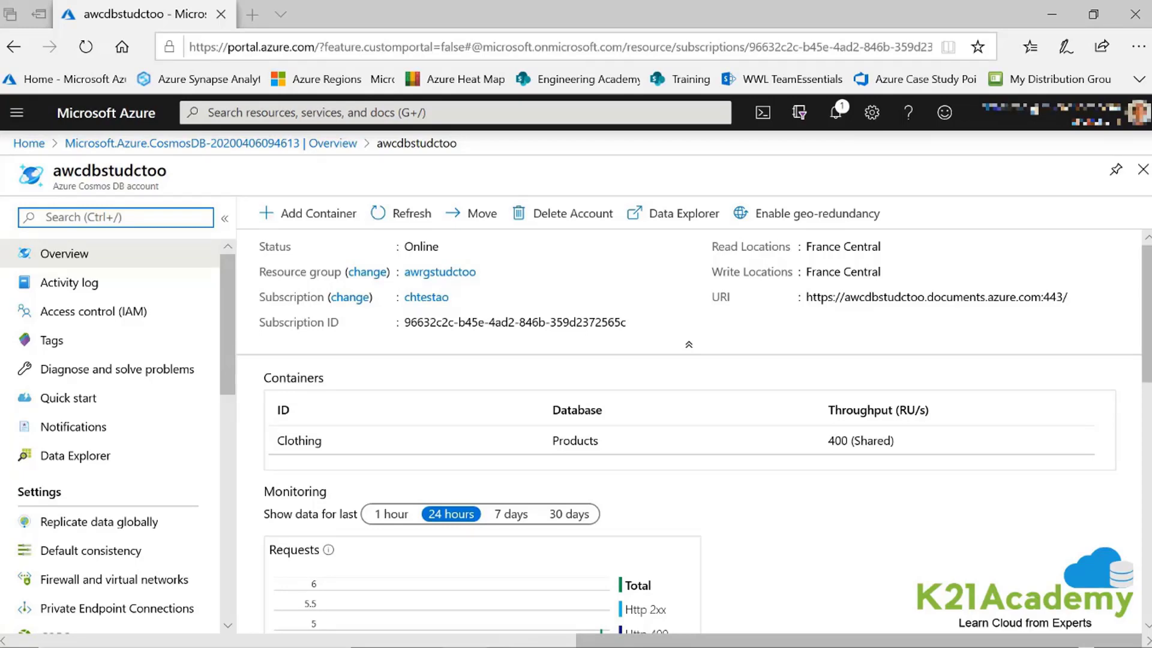
Step: Add a container to awcdbstudctoo with new database id Products, container id Clothing and partition key /productId
left_click(318, 215)
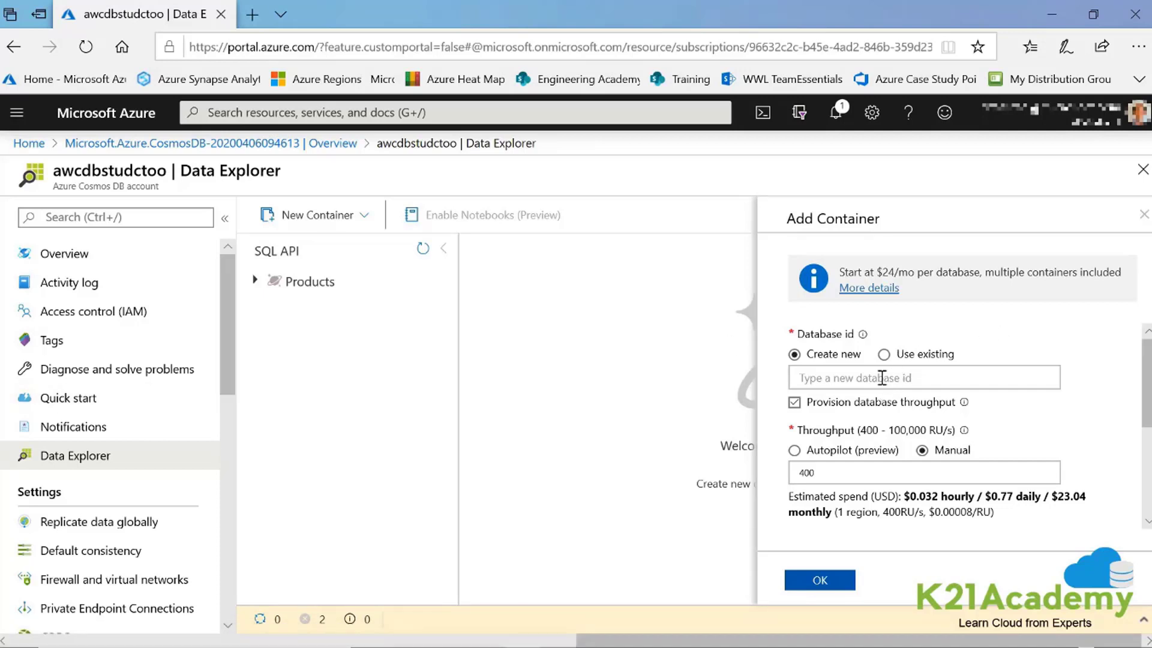
type("Products")
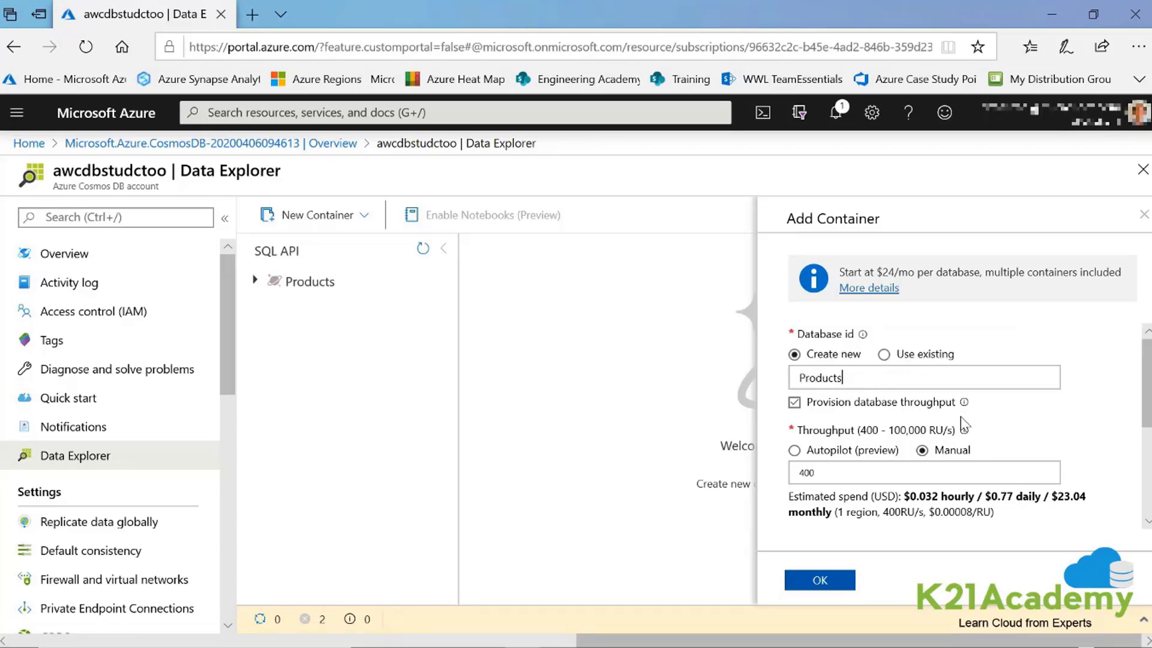
scroll(963, 423, "down", 1)
scroll(963, 423, "down", 2)
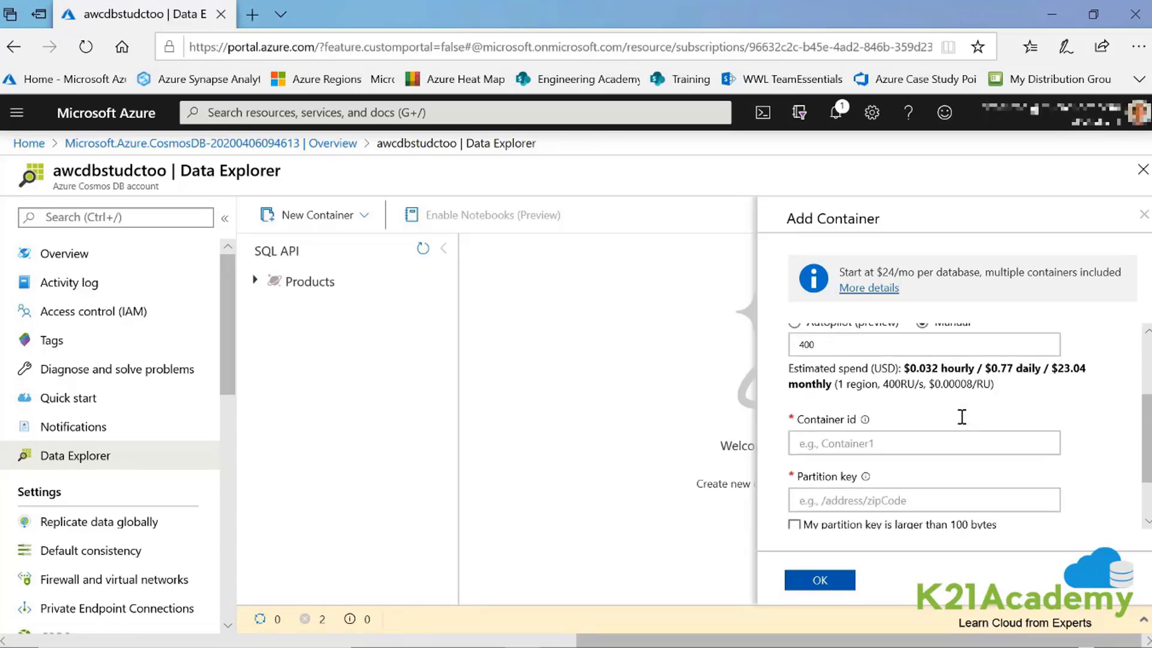
scroll(961, 417, "down", 1)
left_click(867, 427)
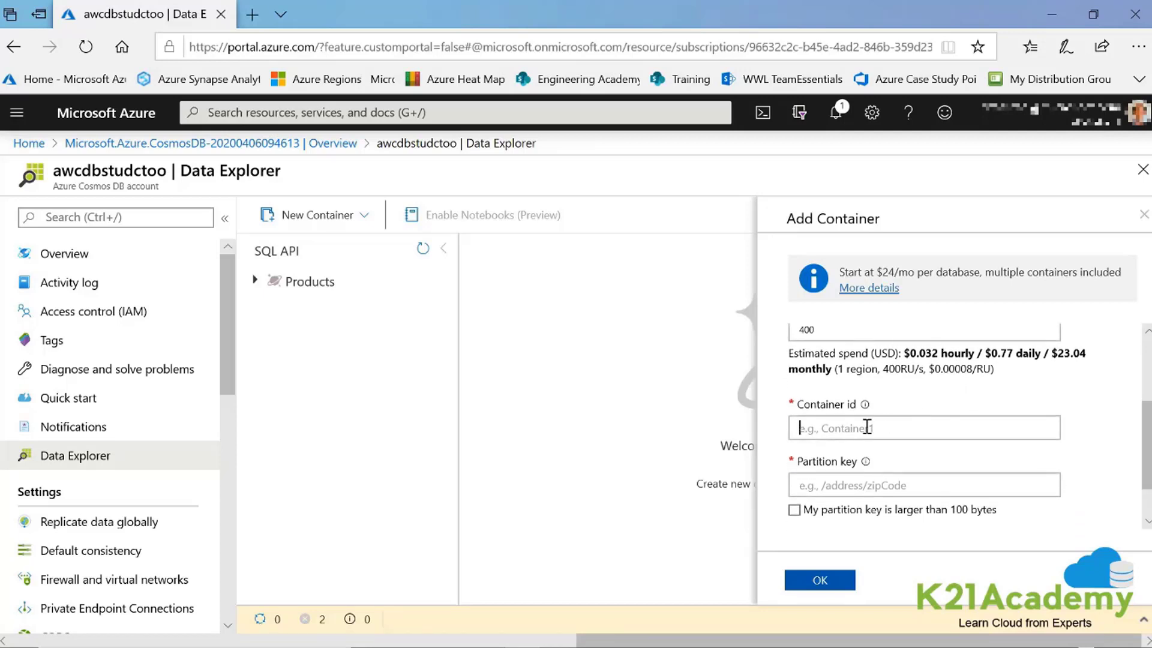
type("Clothing")
left_click(842, 482)
type("/prod")
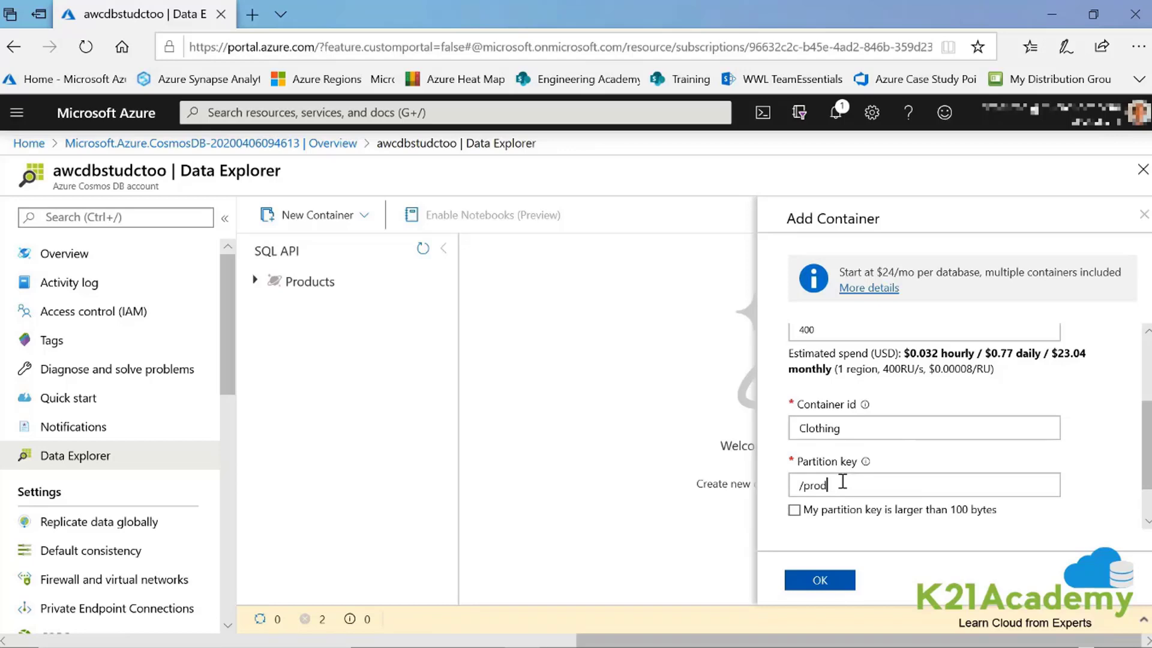
type("uctId")
left_click(839, 585)
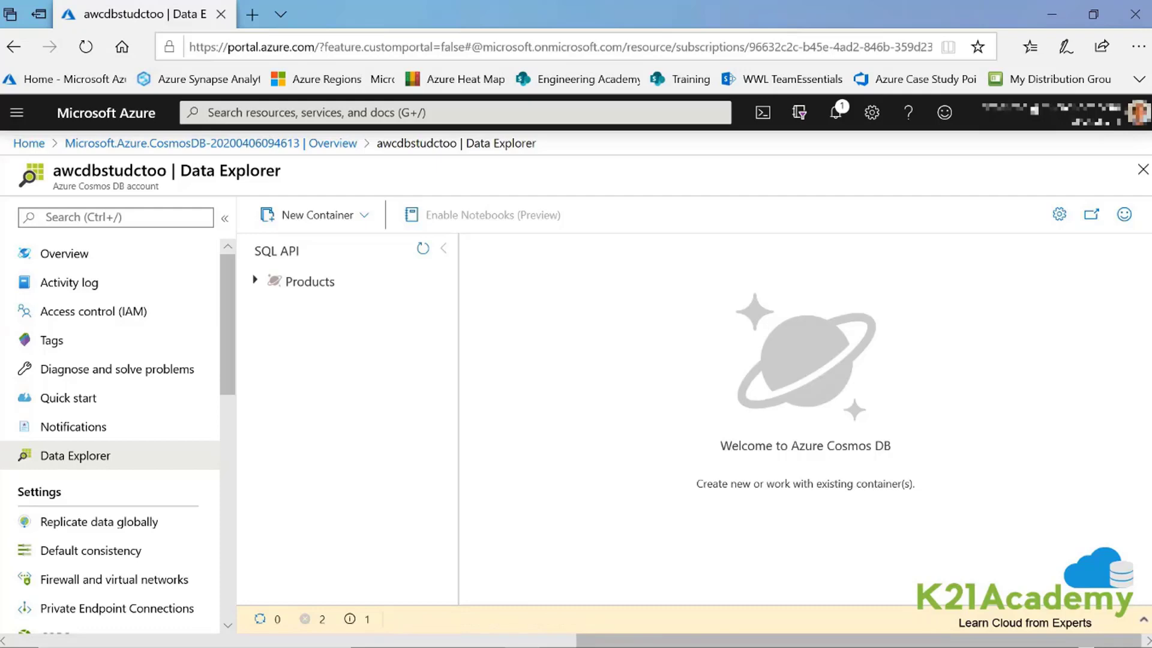
Step: Copy the account's read-write access URL with its key and open it in a new full-screen browser tab
left_click(1091, 214)
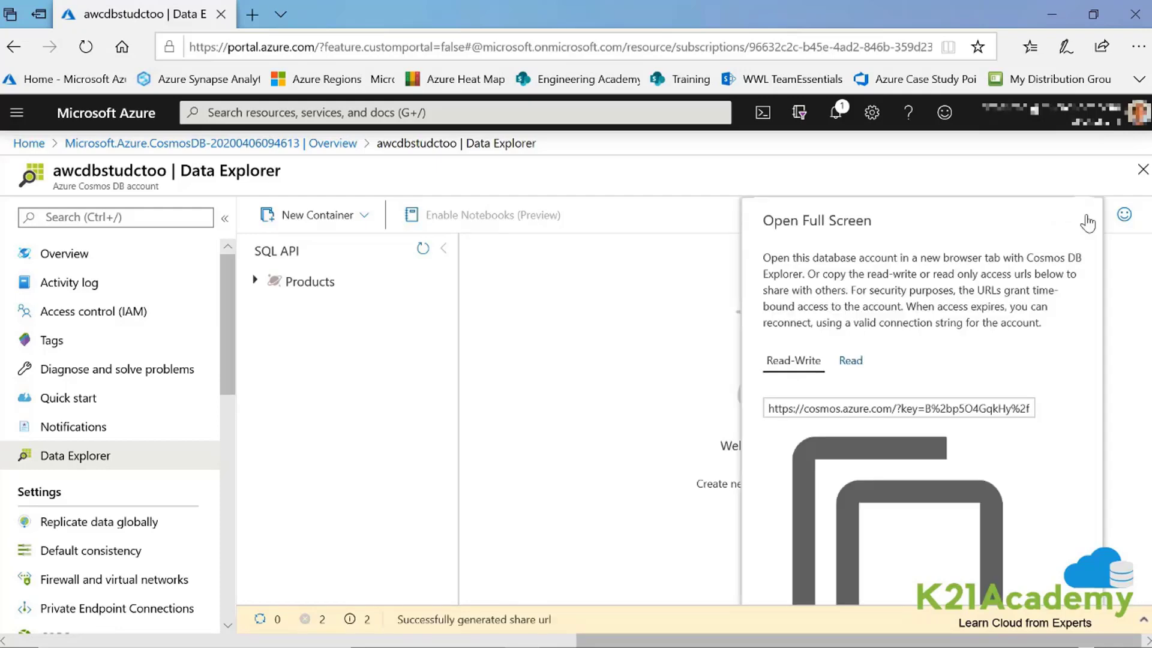
left_click(780, 363)
left_click(882, 406)
key("ctrl+a")
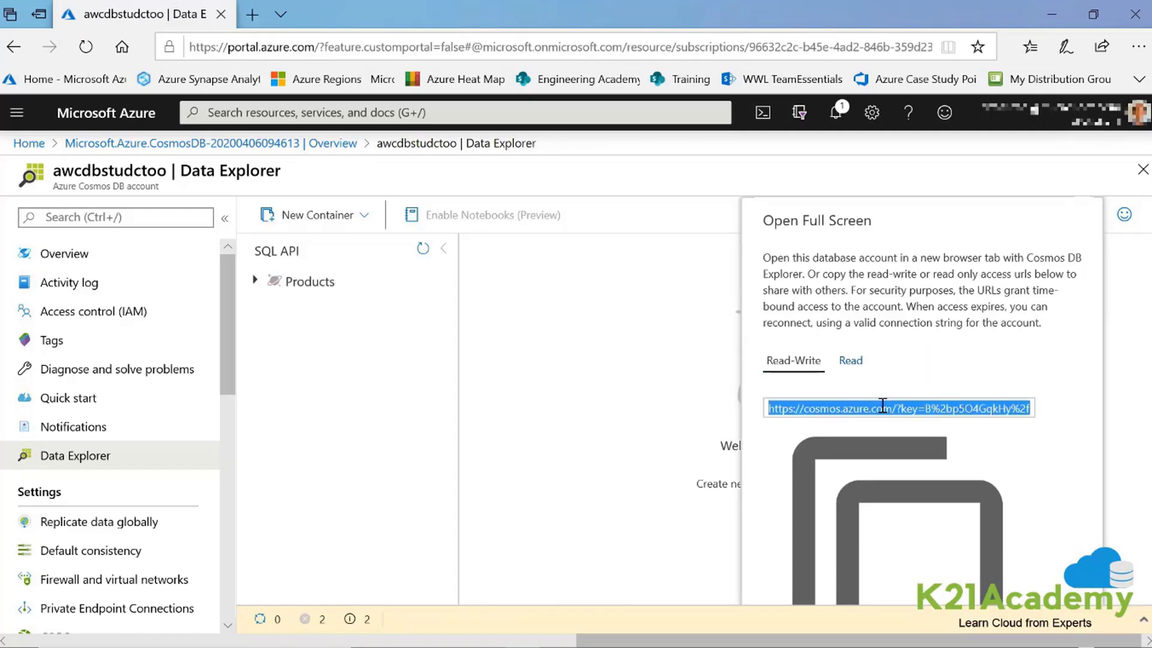
left_click(251, 14)
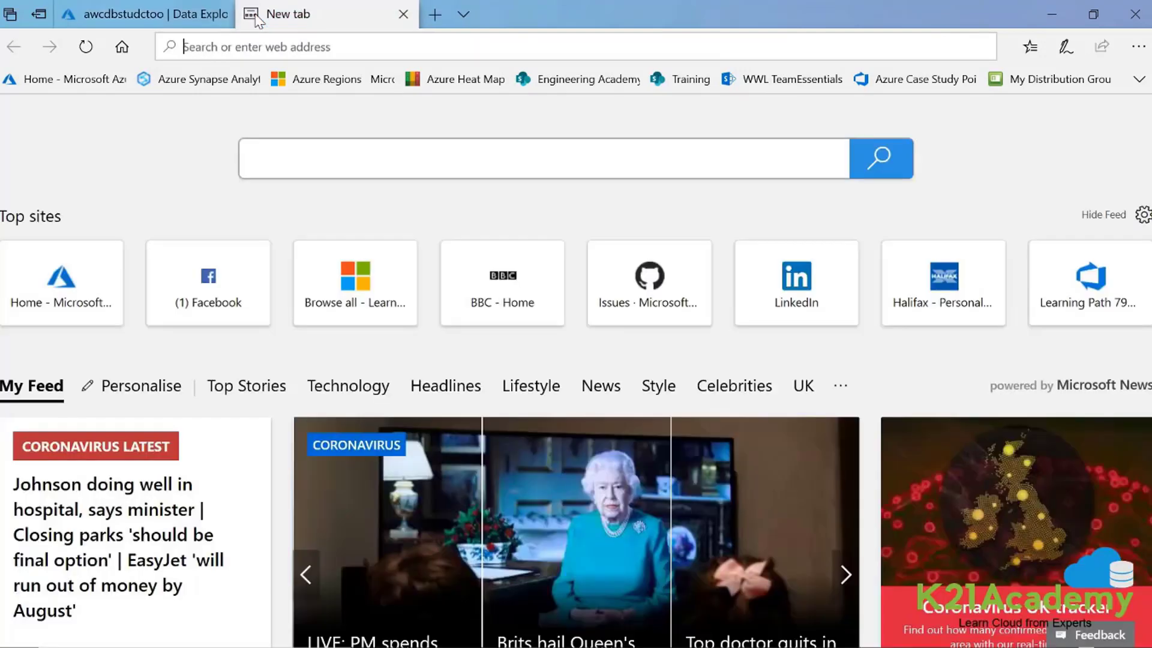
key("ctrl+v")
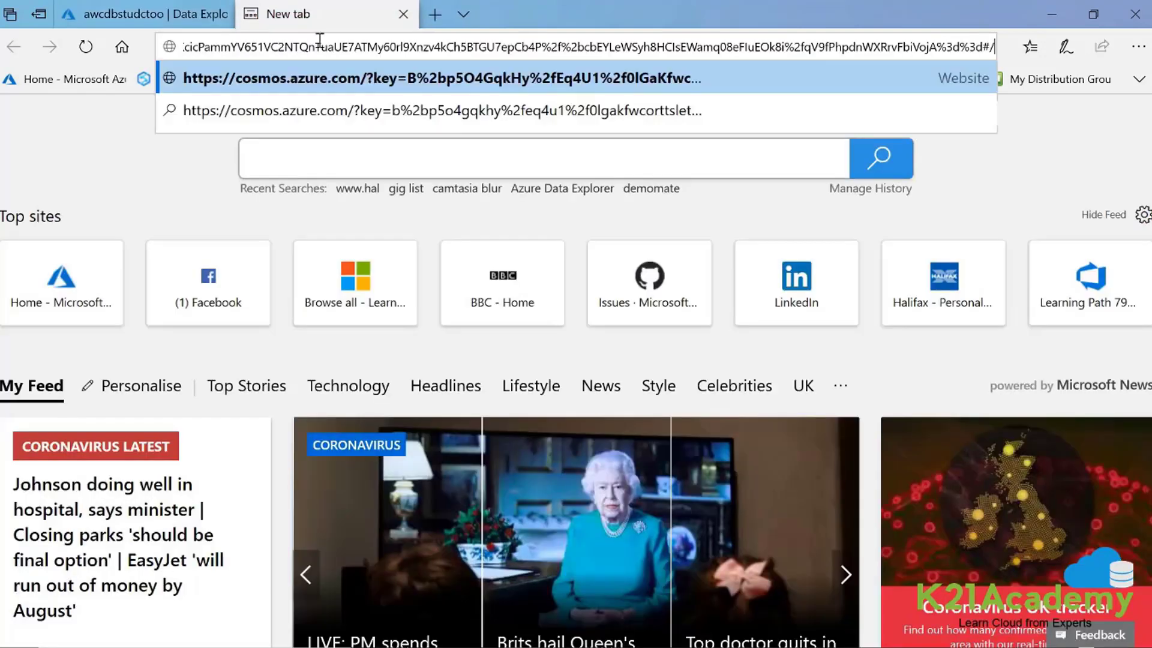
key("Return")
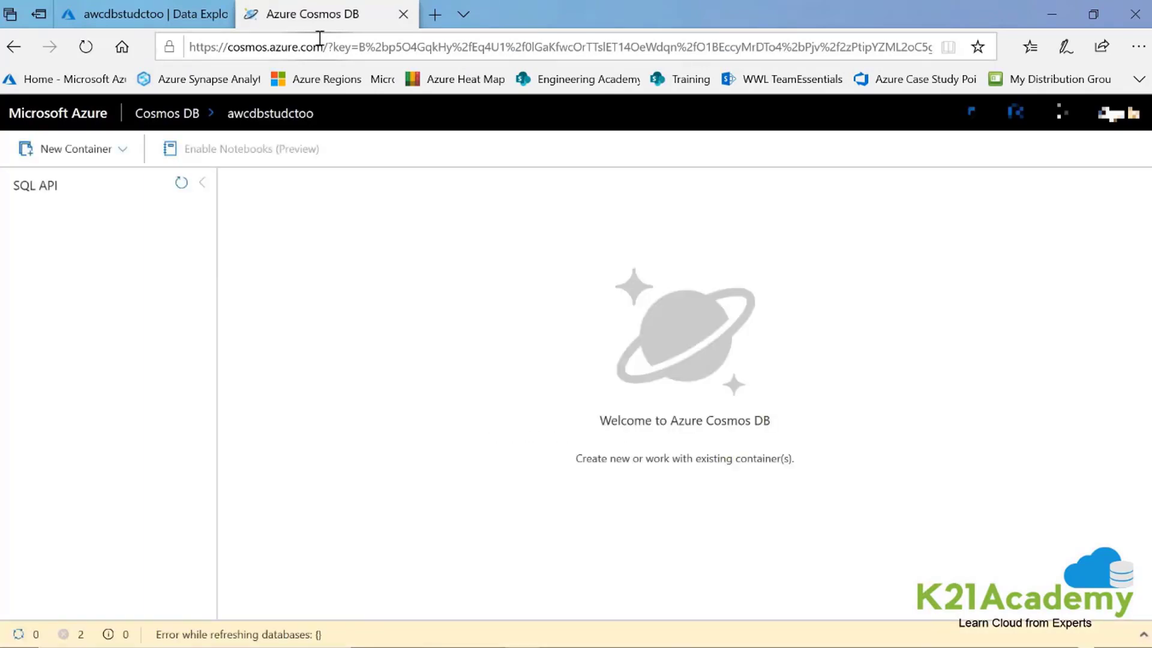
key("F11")
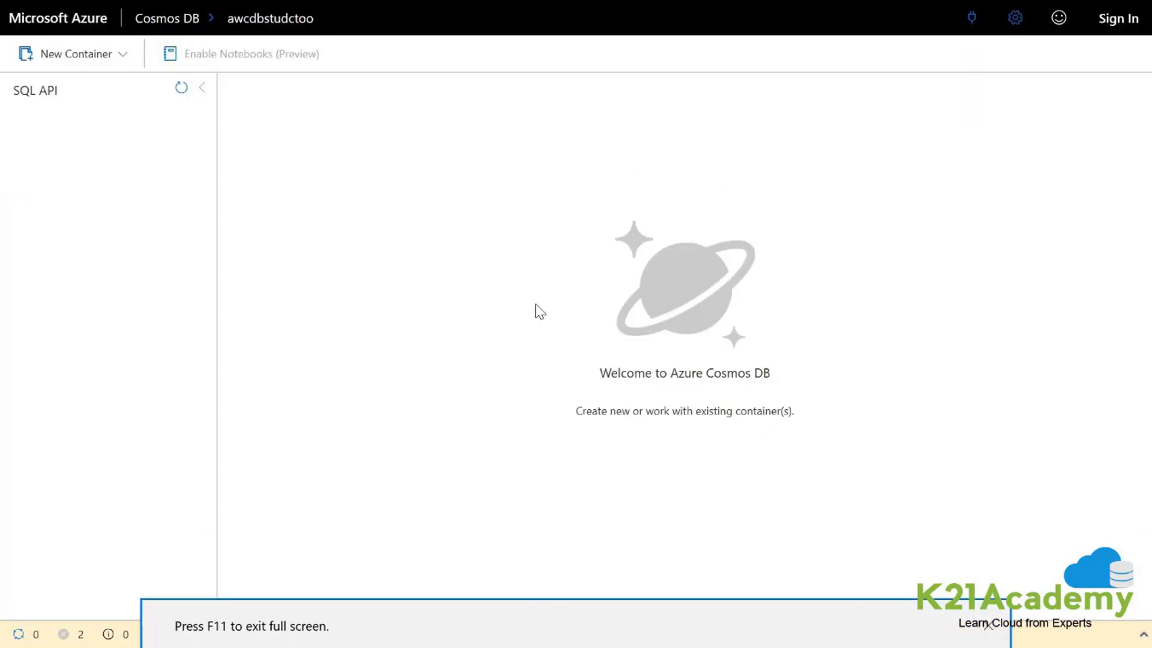
Step: Refresh the SQL API database list and open the Items of the Clothing container in Products
left_click(183, 93)
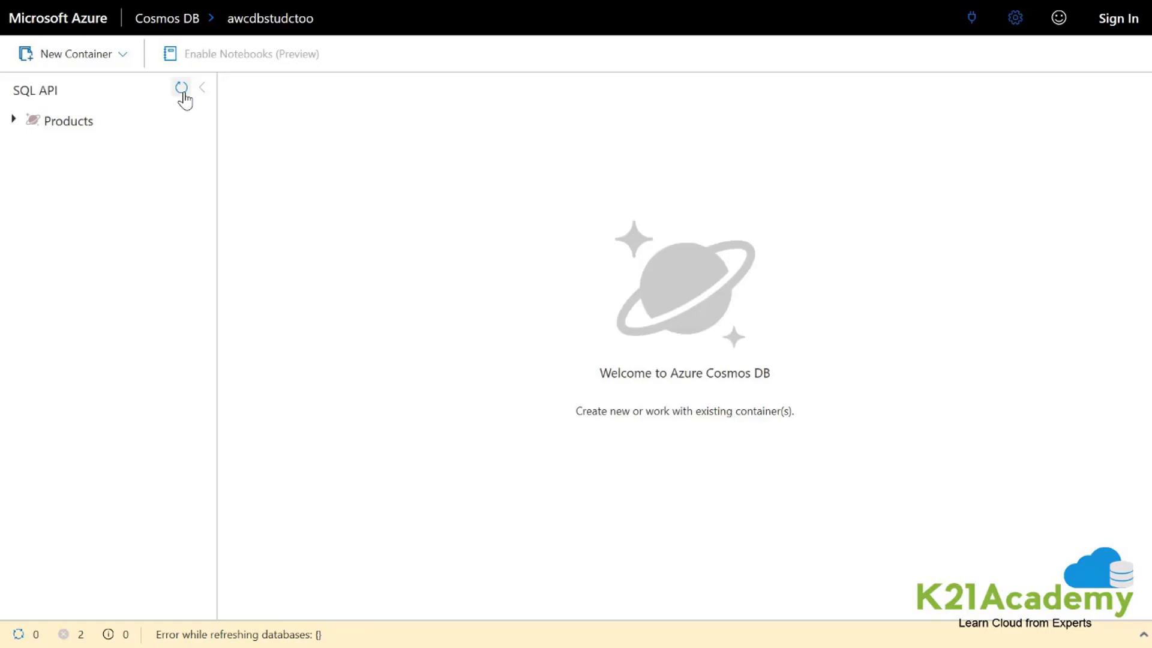
left_click(12, 125)
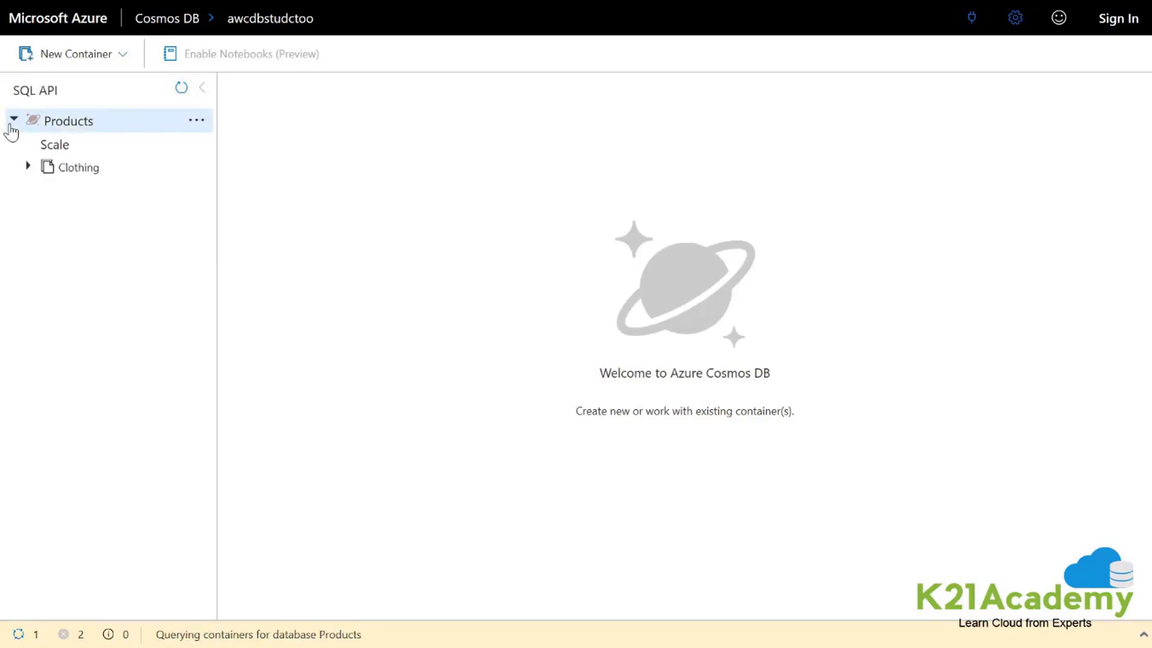
left_click(28, 169)
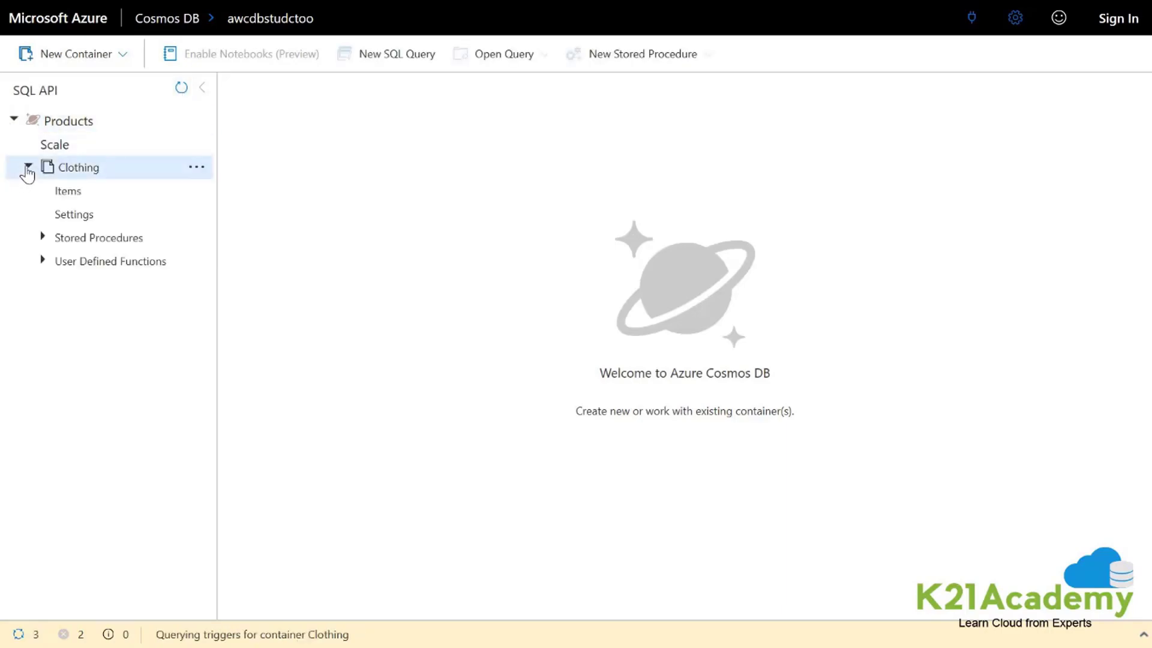
left_click(75, 198)
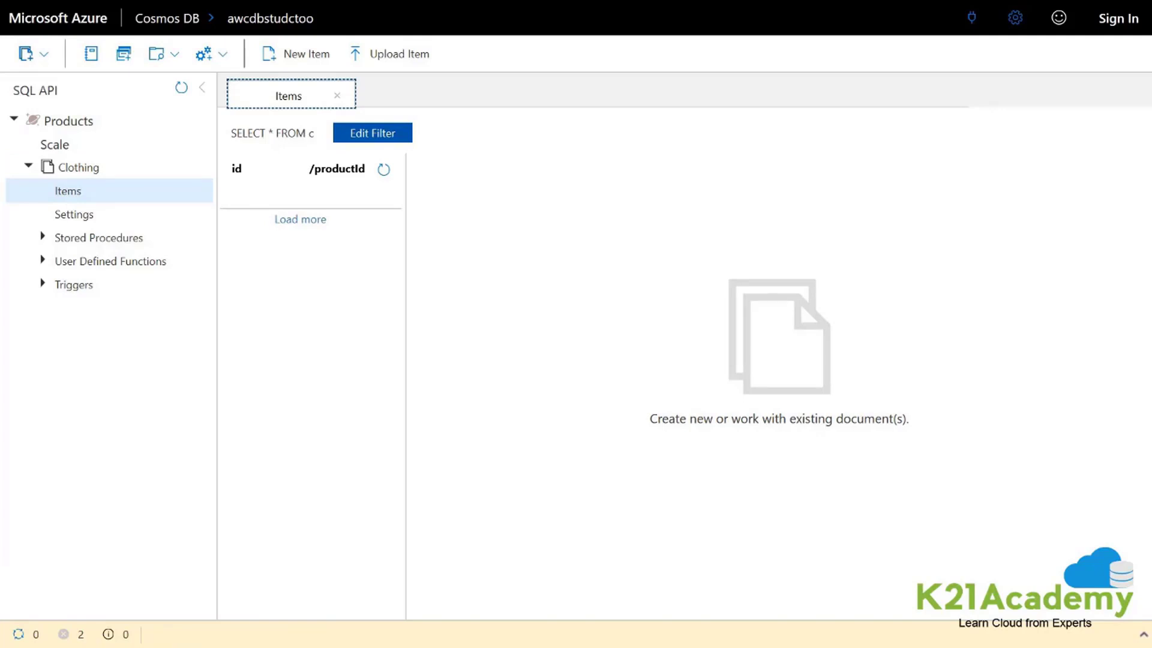
Step: Add an item with id 1, productId 33218896, category Women's Clothing, manufacturer Contoso Sport, description Quick dry crew neck t-shirt and price 14.99
left_click(302, 61)
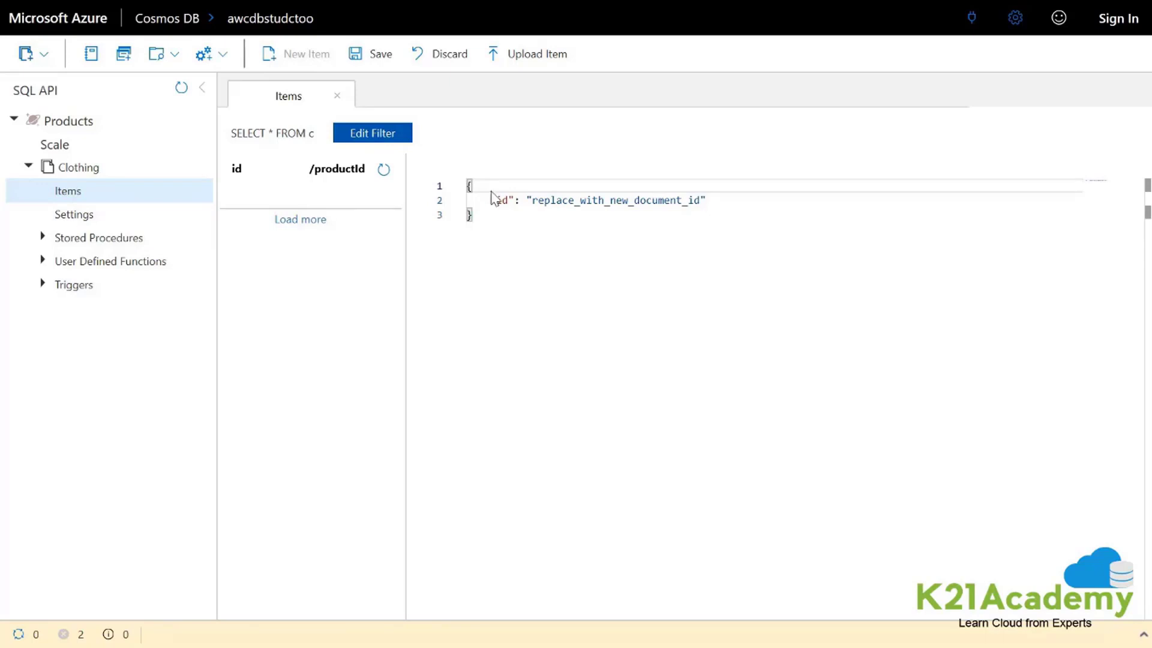
left_click(532, 215)
key("ctrl+a")
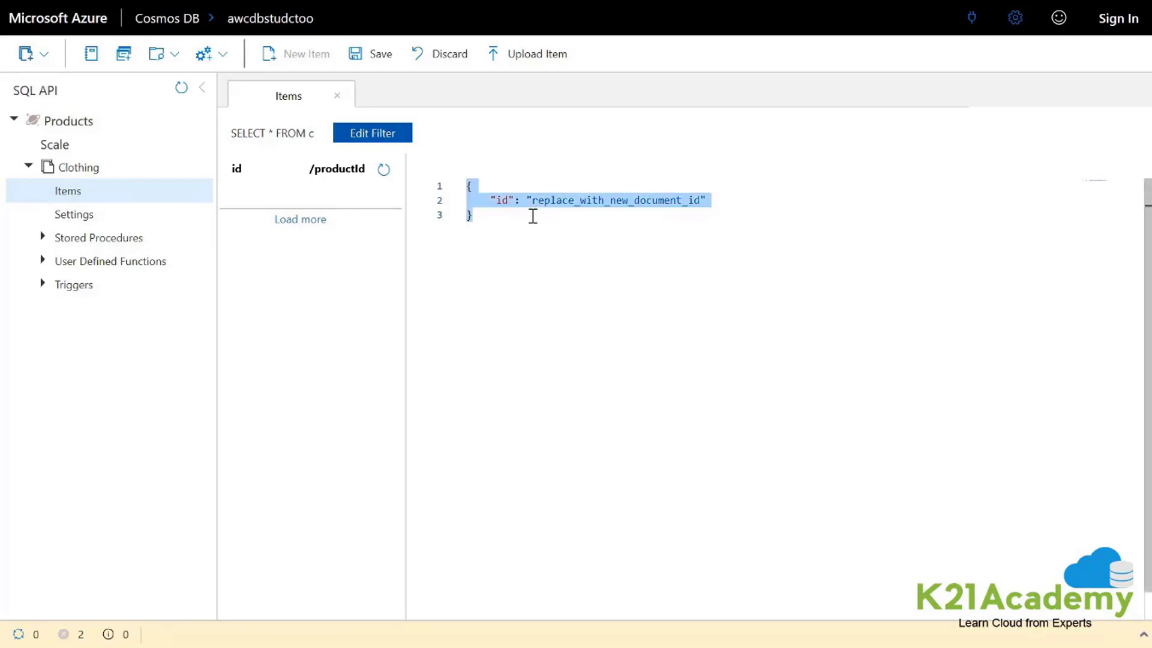
type("{     \"id\": \"1\",     \"productId\": \"33218896\",     \"category\": \"Women's Clothing\",     \"manufacturer\": \"Contoso Sport\",     \"description\": \"Quick dry crew neck t-shirt\",     \"price\": \"14.99\",     \"shipping\": {         \"weight\": 1,         \"dimensions\": {         \"width\": 6,         \"height\": 8,         \"depth\": 1         }     } }")
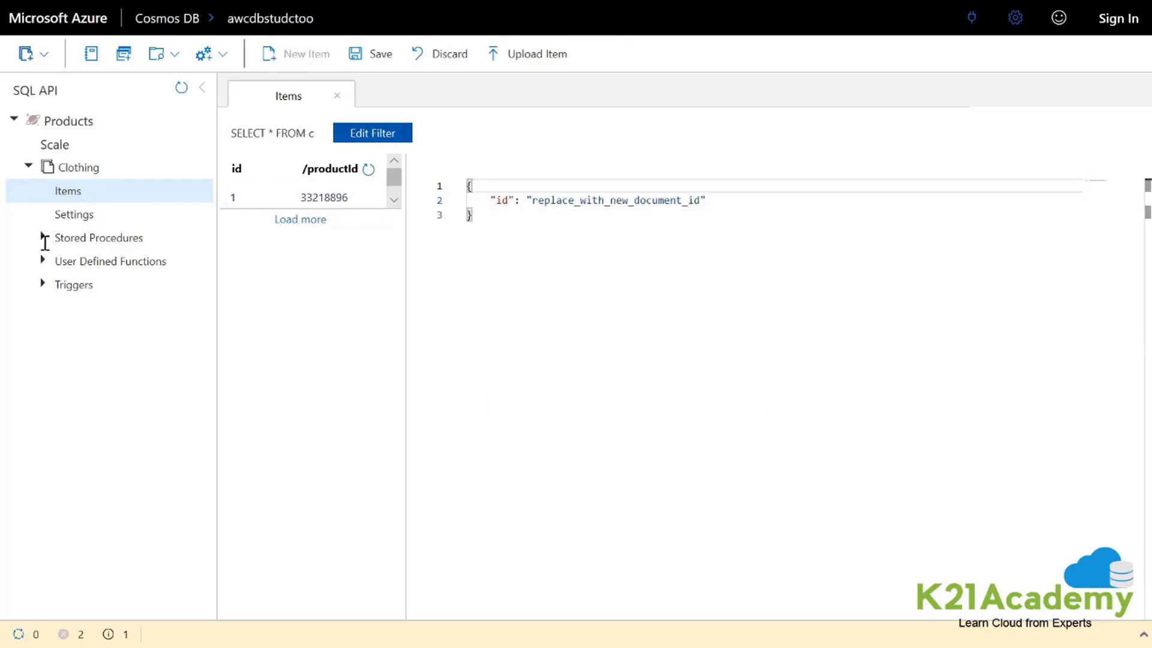
Step: Save an item with id 2, productId 33218897, category Women's Outerwear, manufacturer Contoso, description Black wool pea-coat and price 49.99, and open it
key("ctrl+a")
type("{     \"id\": \"2\",     \"productId\": \"33218897\",     \"category\": \"Women's Outerwear\",     \"manufacturer\": \"Contoso\",     \"description\": \"Black wool pea-coat\",     \"price\": \"49.99\",     \"shipping\": {         \"weight\": 2,         \"dimensions\": {         \"width\": 8,         \"height\": 11,         \"depth\": 3         }     } }")
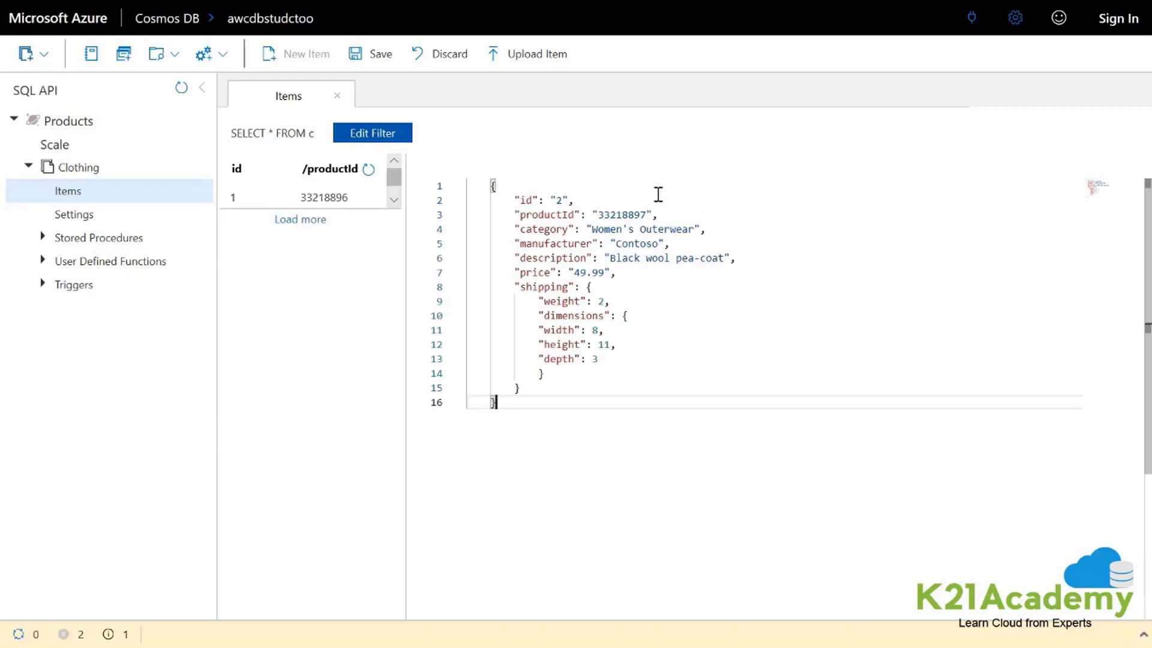
left_click(379, 67)
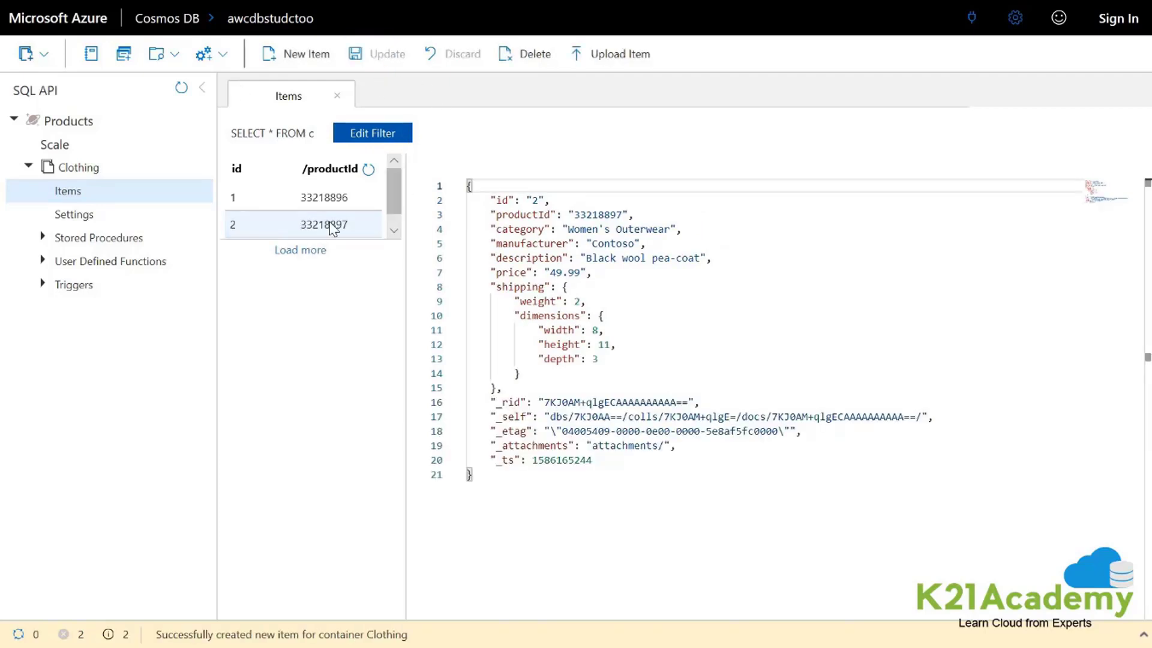
left_click(330, 222)
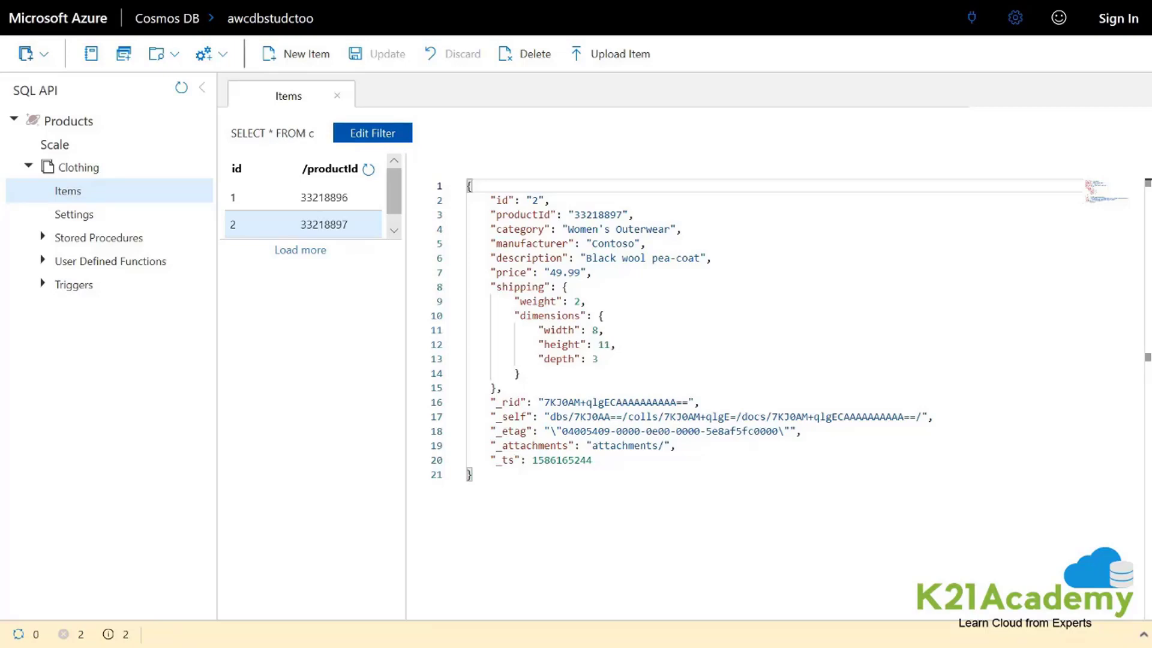
Step: Create and run a new SQL query selecting everything from Products p where p.id is "1"
left_click(124, 55)
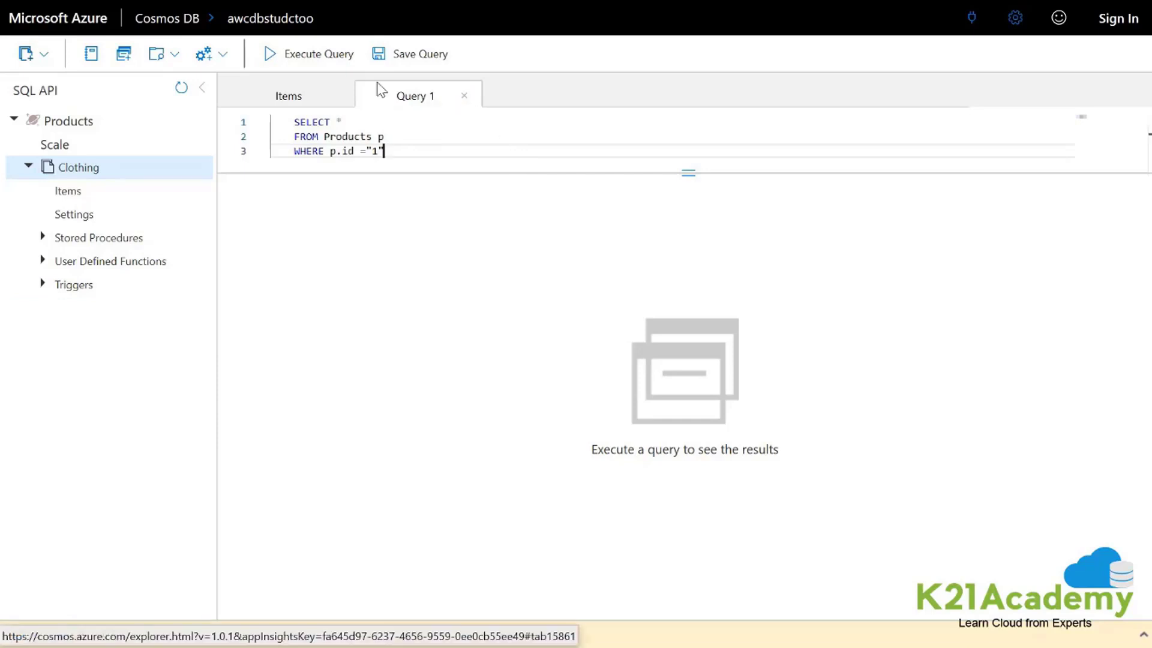
left_click(342, 60)
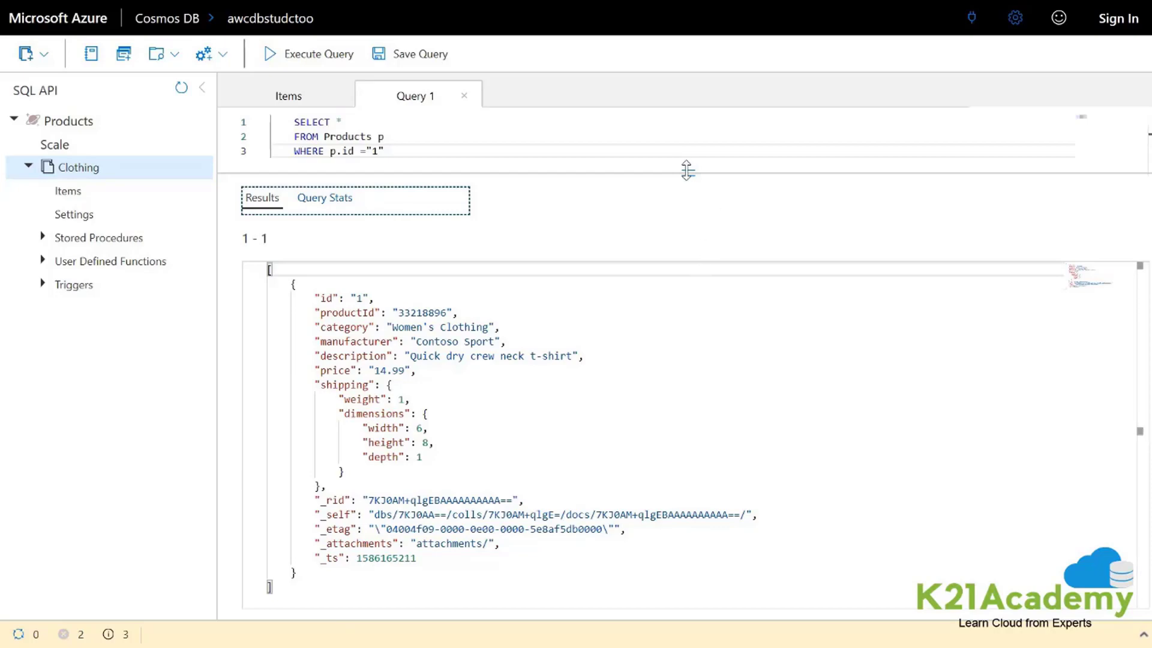
Step: Enlarge the query editor and rewrite the query to select p.id, p.manufacturer and p.description from Products p where p.id is "1"
left_click_drag(688, 171, 686, 242)
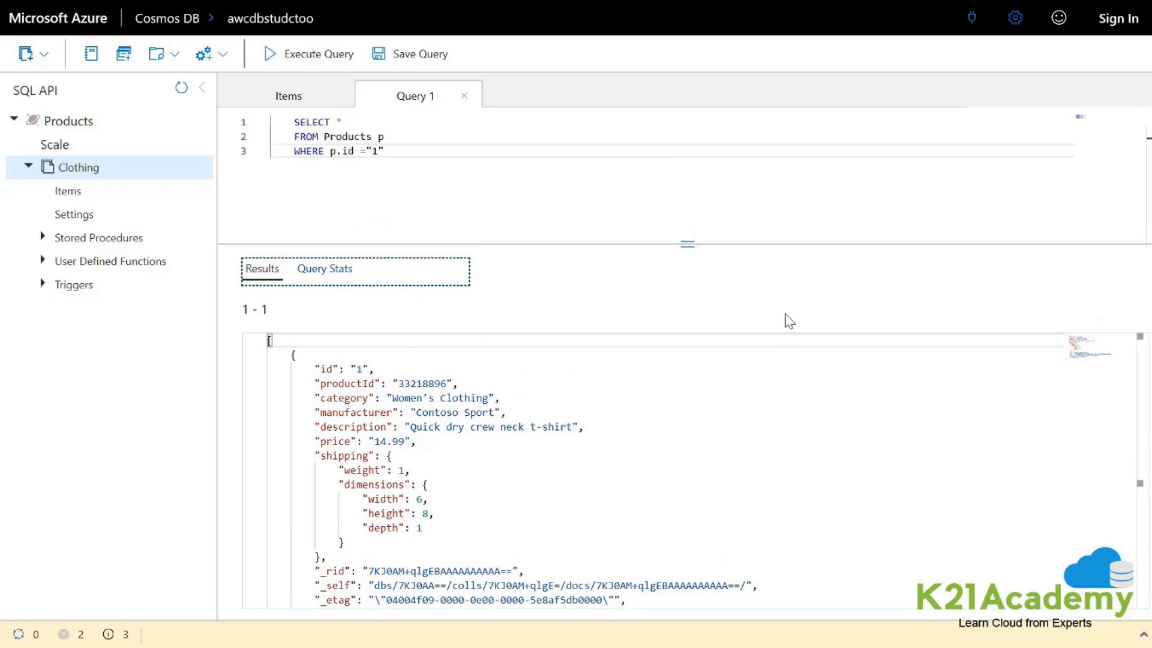
left_click_drag(484, 154, 245, 114)
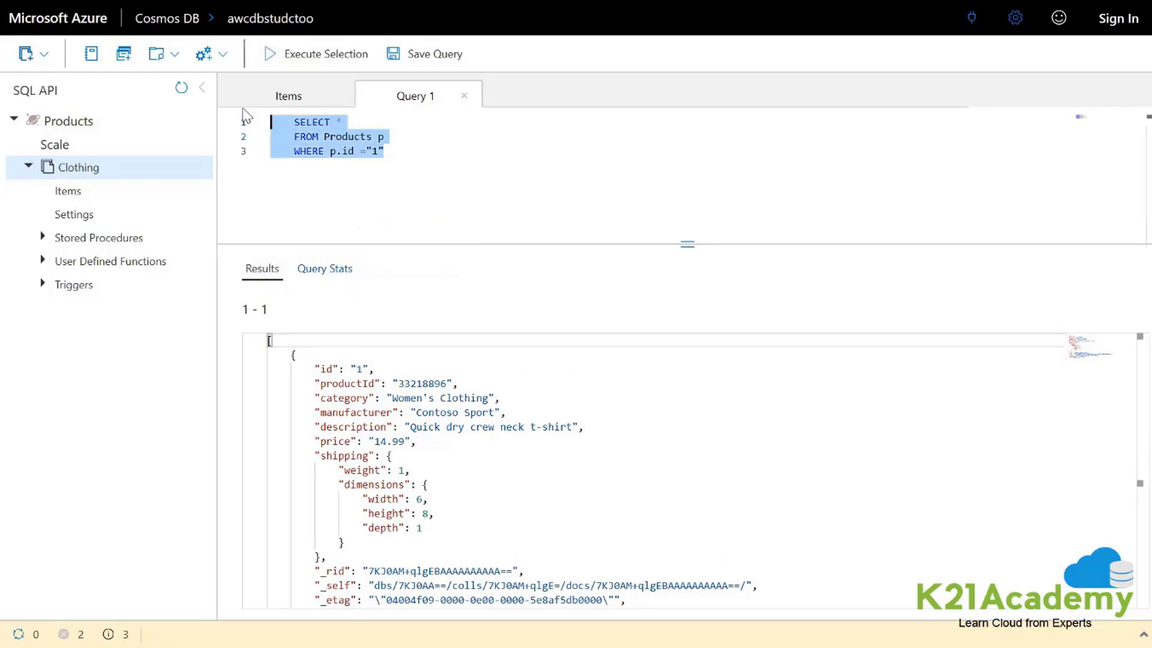
type("SELECT     p.id,     p.manufacturer,     p.description FROM Products p WHERE p.id =\"1\"")
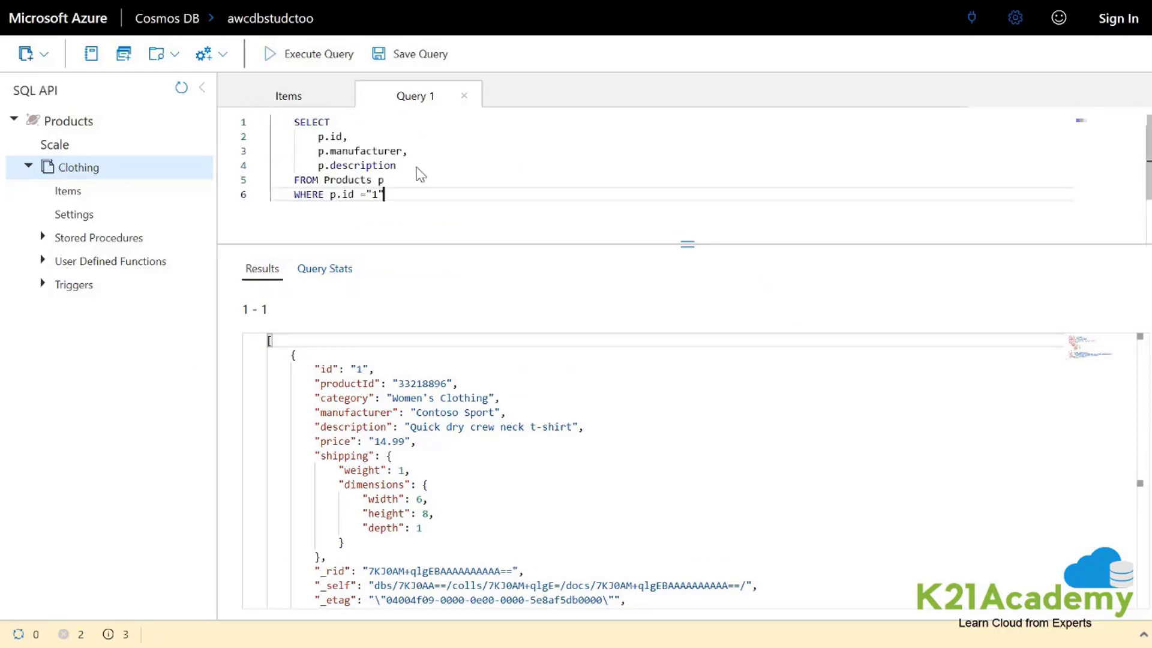
Step: Run the current query, and replace it with one selecting p.price, p.description and p.productId from Products p, ordered by p.price ASC
left_click(334, 57)
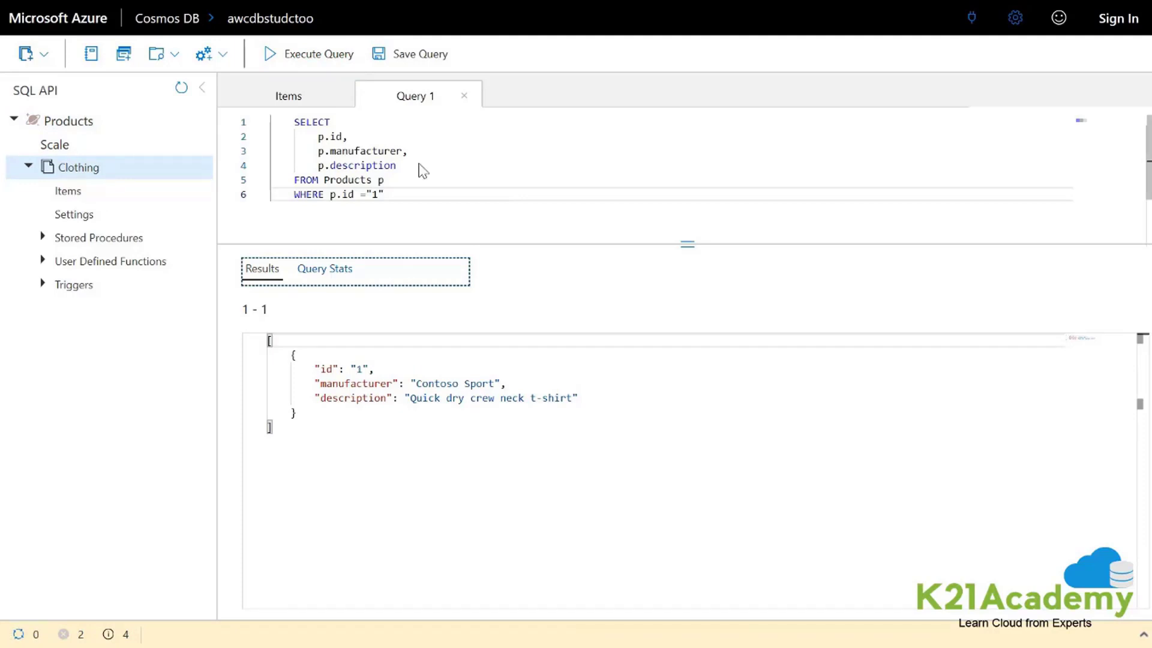
left_click_drag(413, 196, 250, 125)
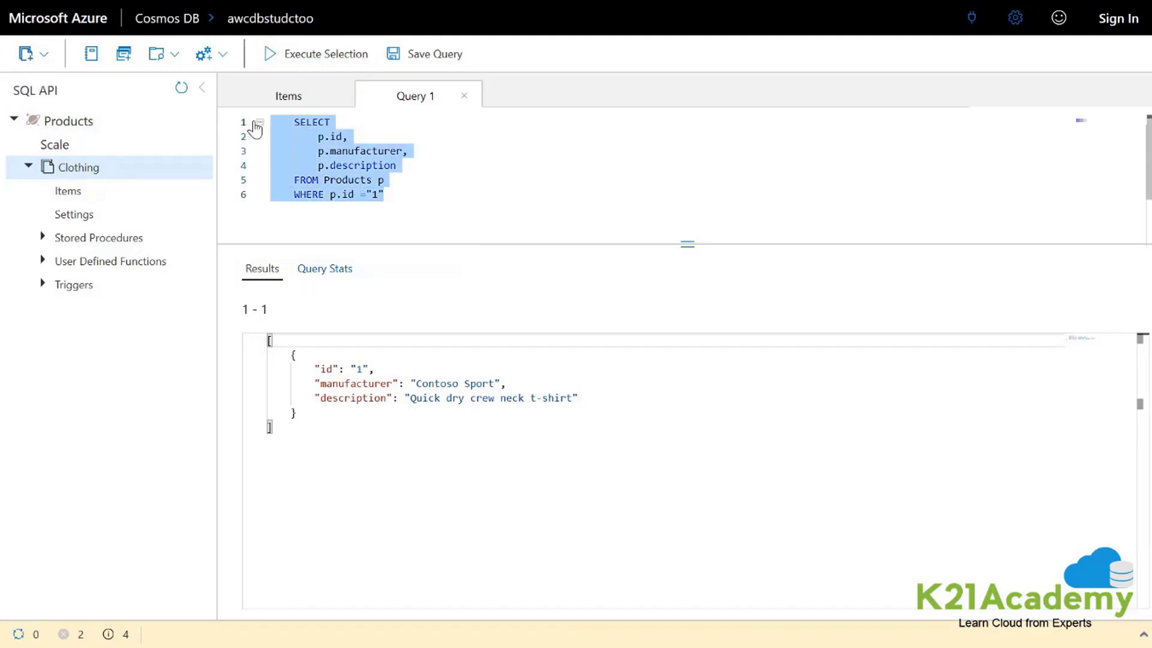
type("SELECT p.price, p.description, p.productId     FROM Products p     ORDER BY p.price ASC")
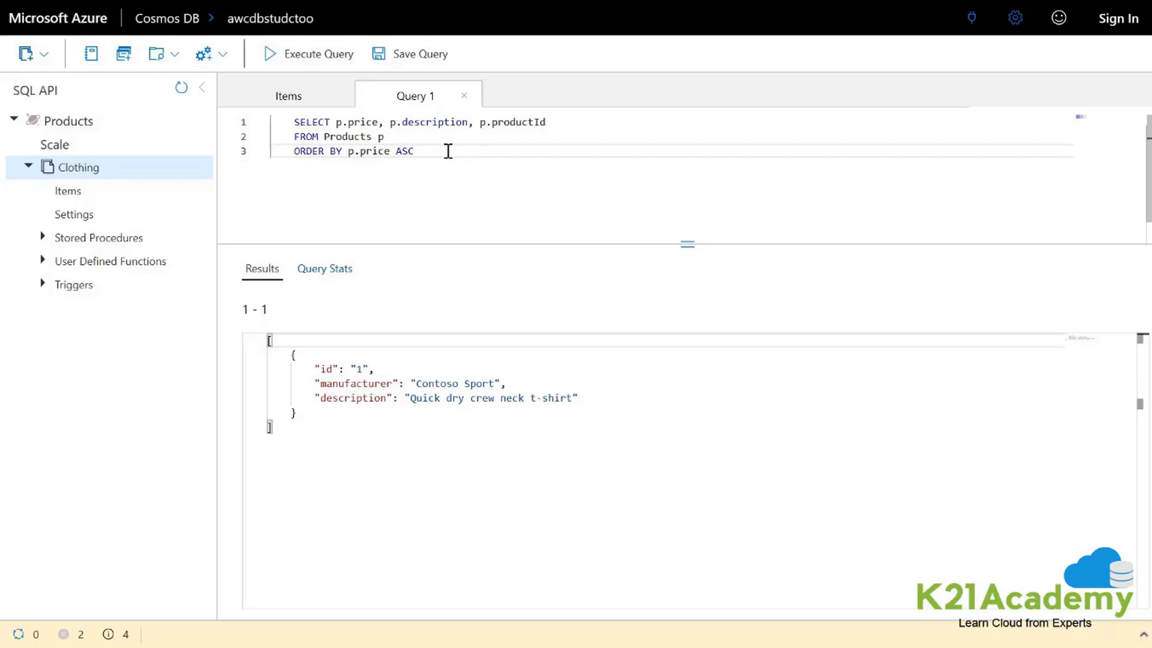
Step: Run the entire price-ordered query, with no part of its text selected
left_click_drag(447, 150, 275, 150)
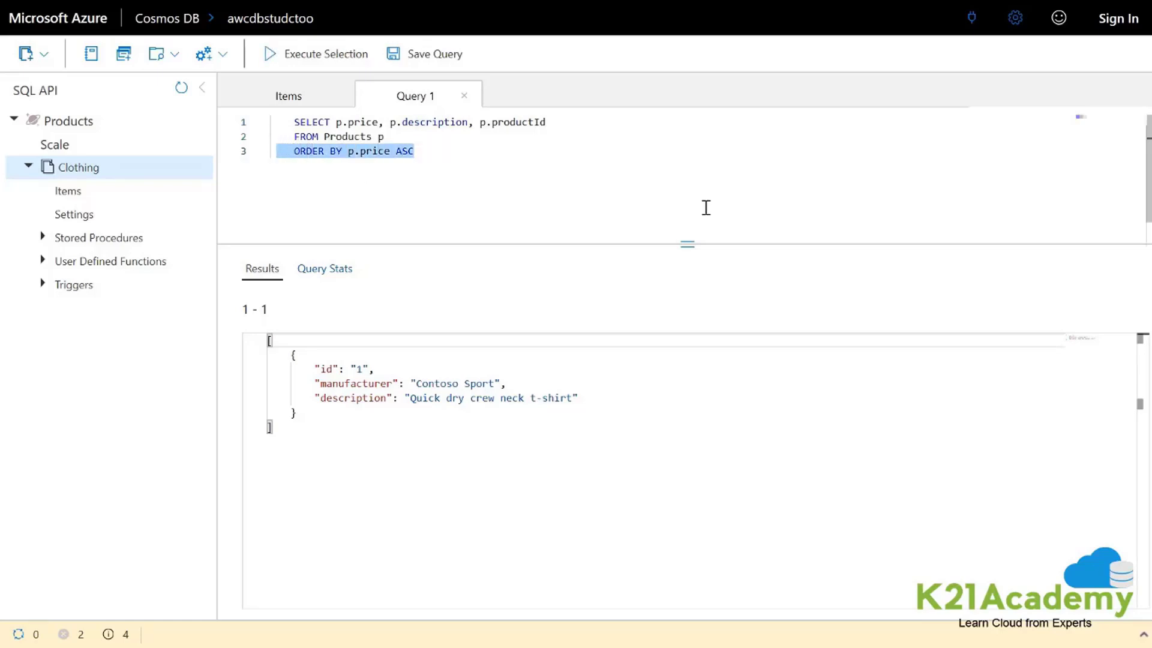
left_click(339, 59)
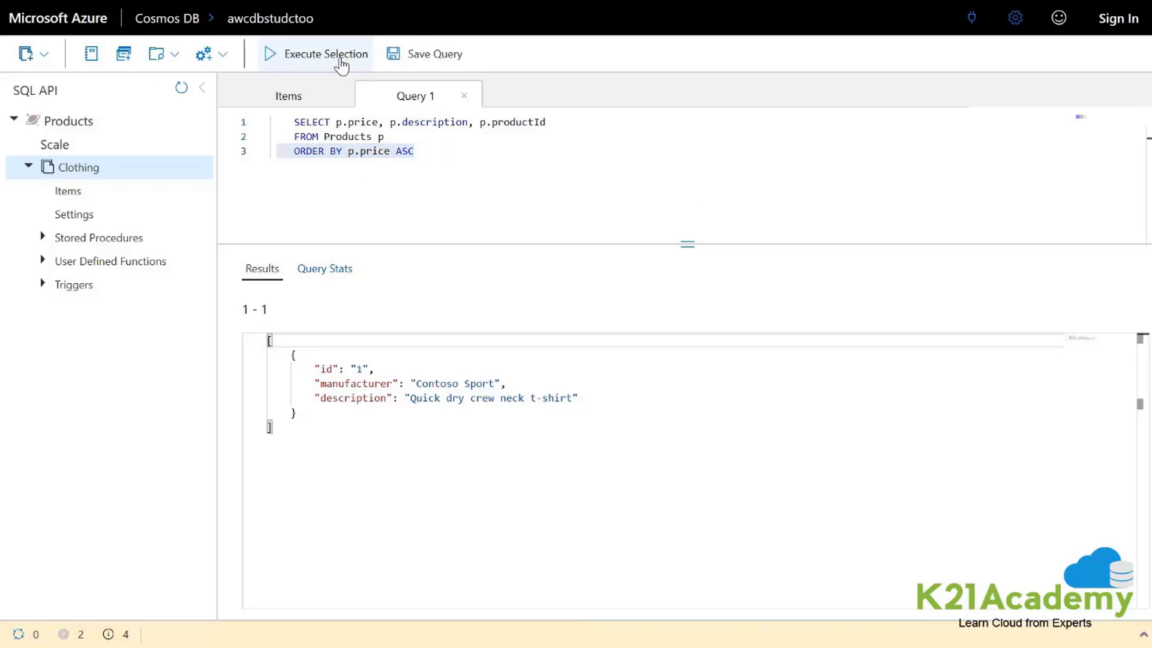
left_click(467, 137)
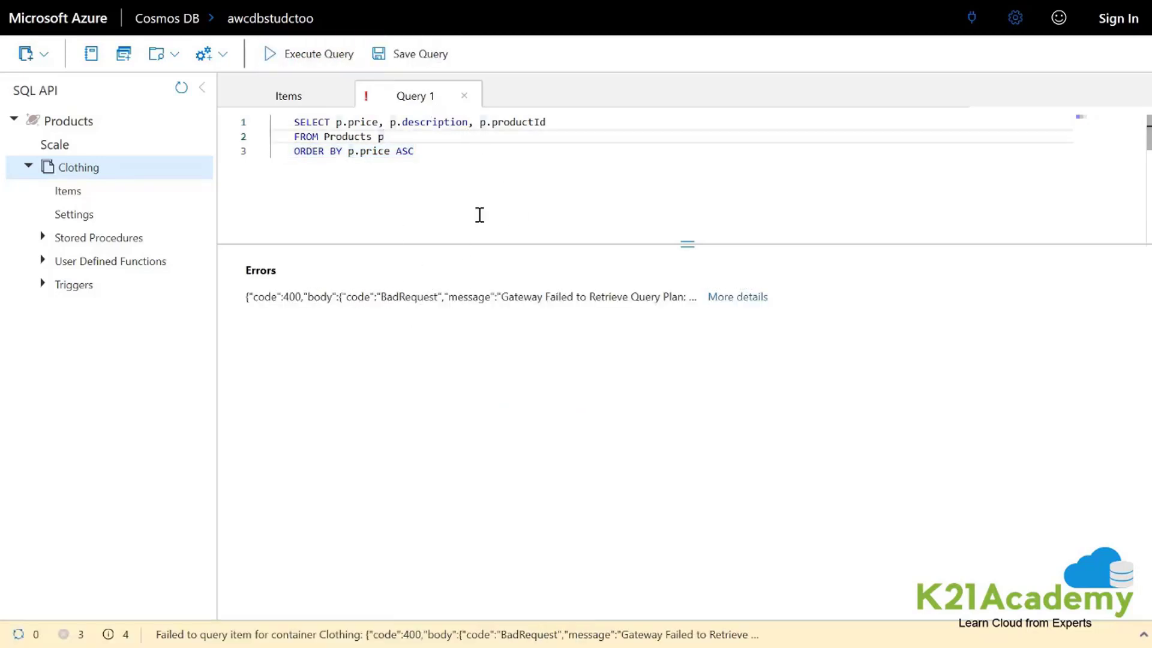
left_click_drag(442, 157, 276, 108)
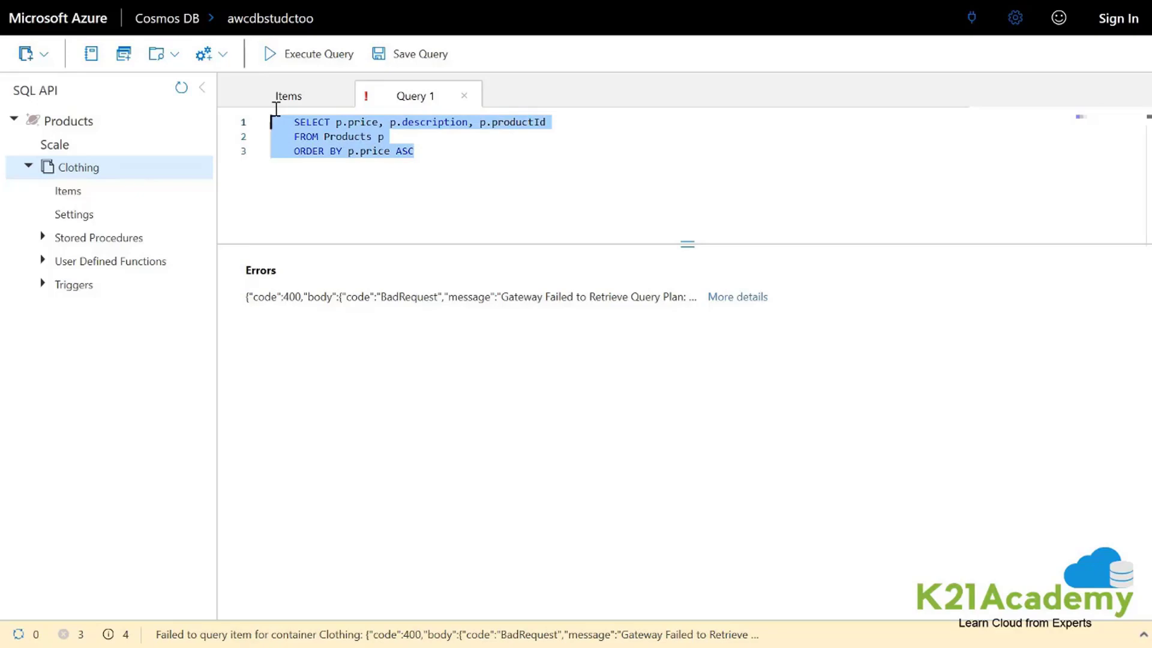
left_click(465, 172)
left_click(293, 58)
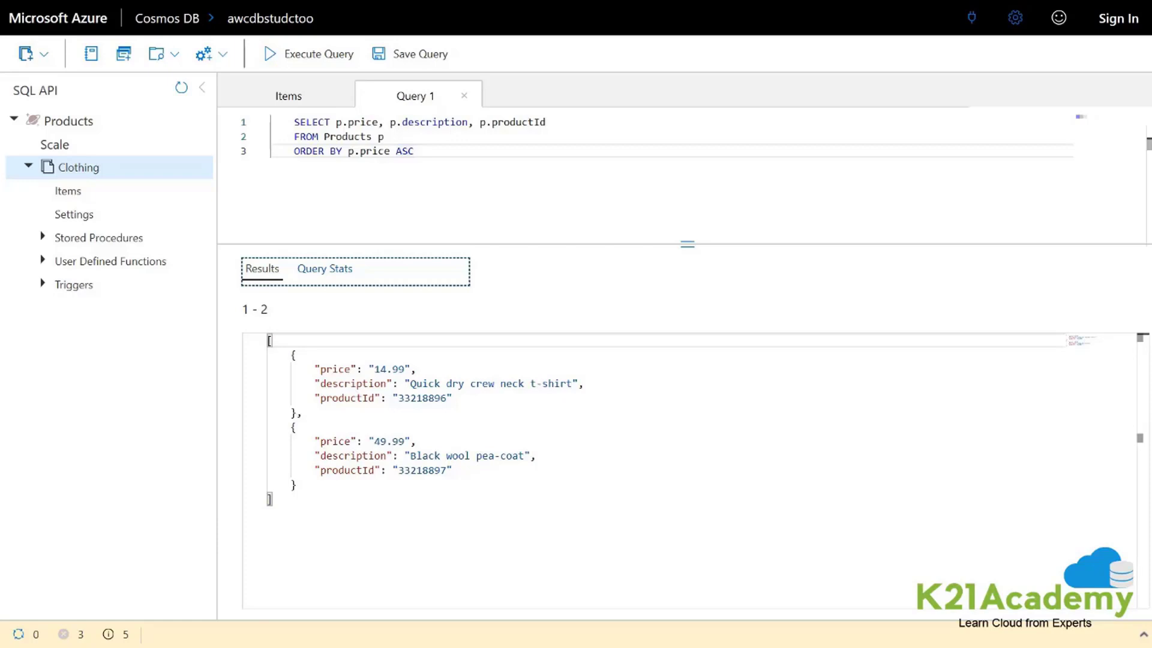
Step: Create and save stored procedure createMyDocument that adds a document with id 3, productId 33218898, description Contoso microfleece zip-up jacket and price 44.99
left_click(204, 54)
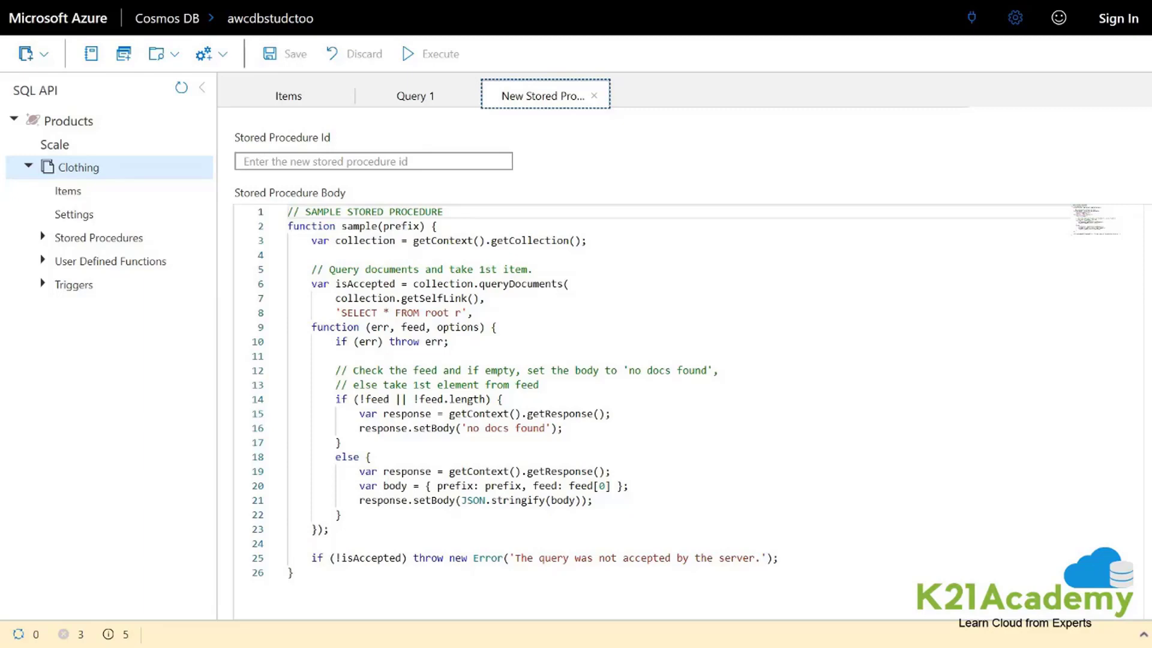
left_click(291, 166)
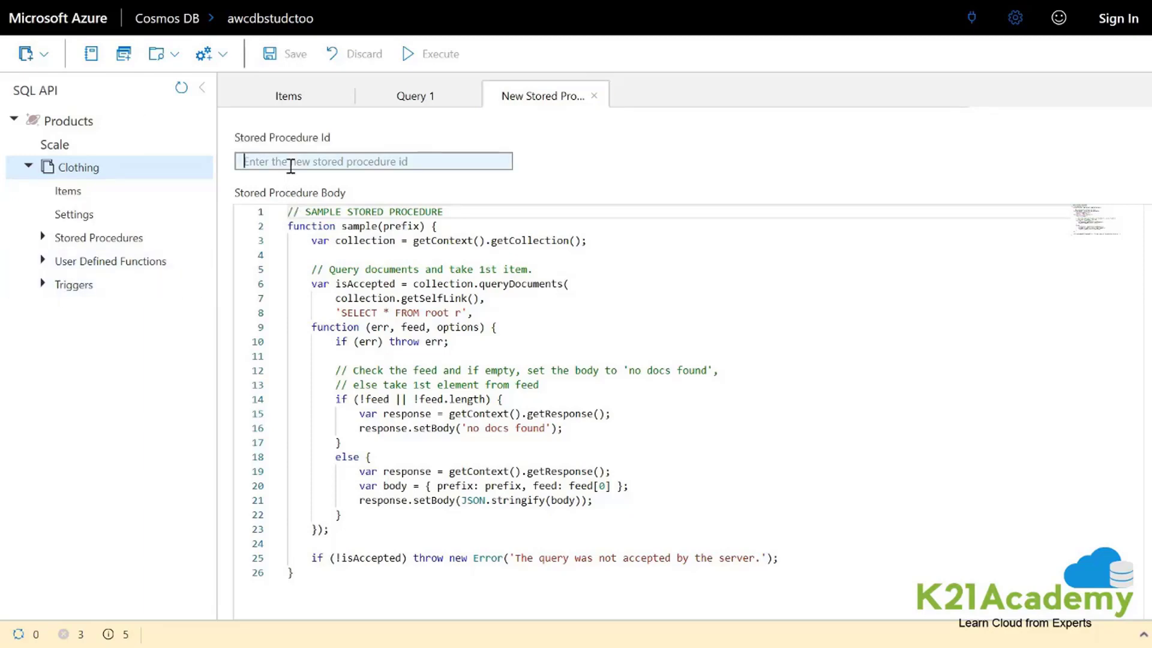
type("createMyDocument")
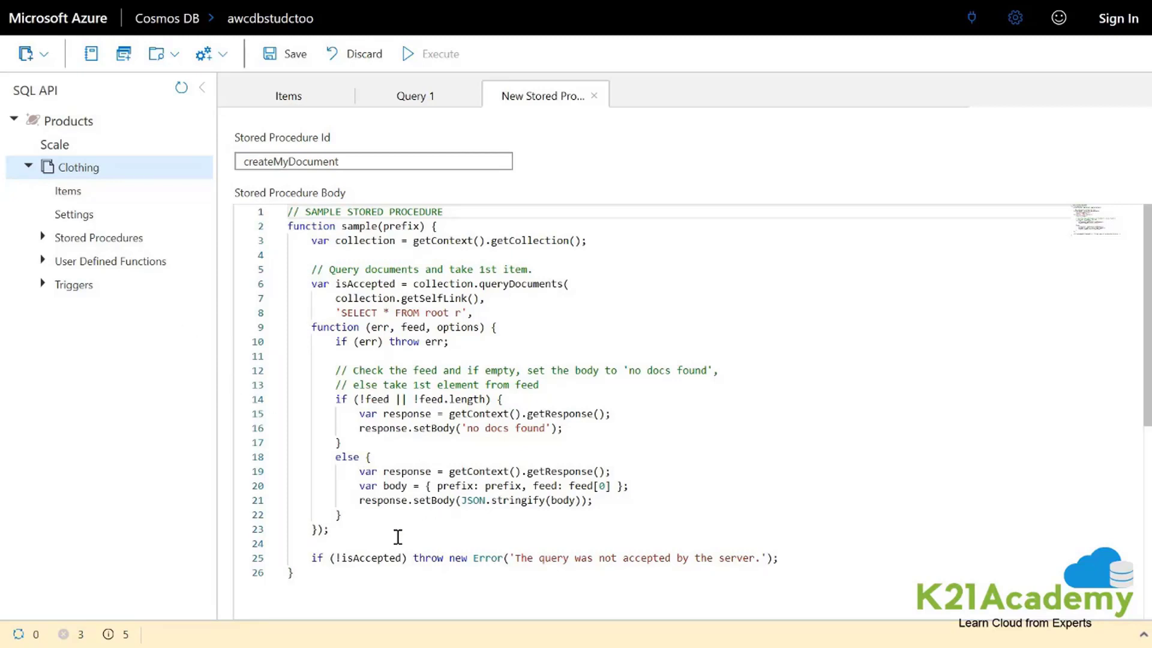
left_click_drag(331, 574, 288, 267)
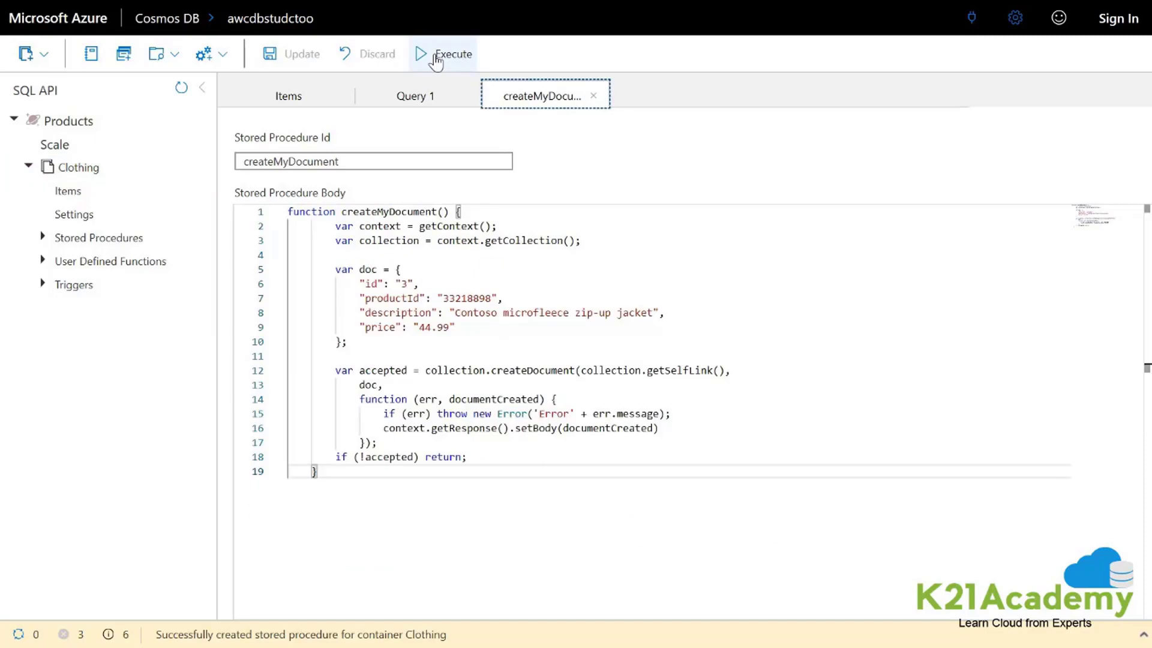
Step: Execute the createMyDocument stored procedure with String partition key value 33218898 and String input parameter 33218898
left_click(436, 55)
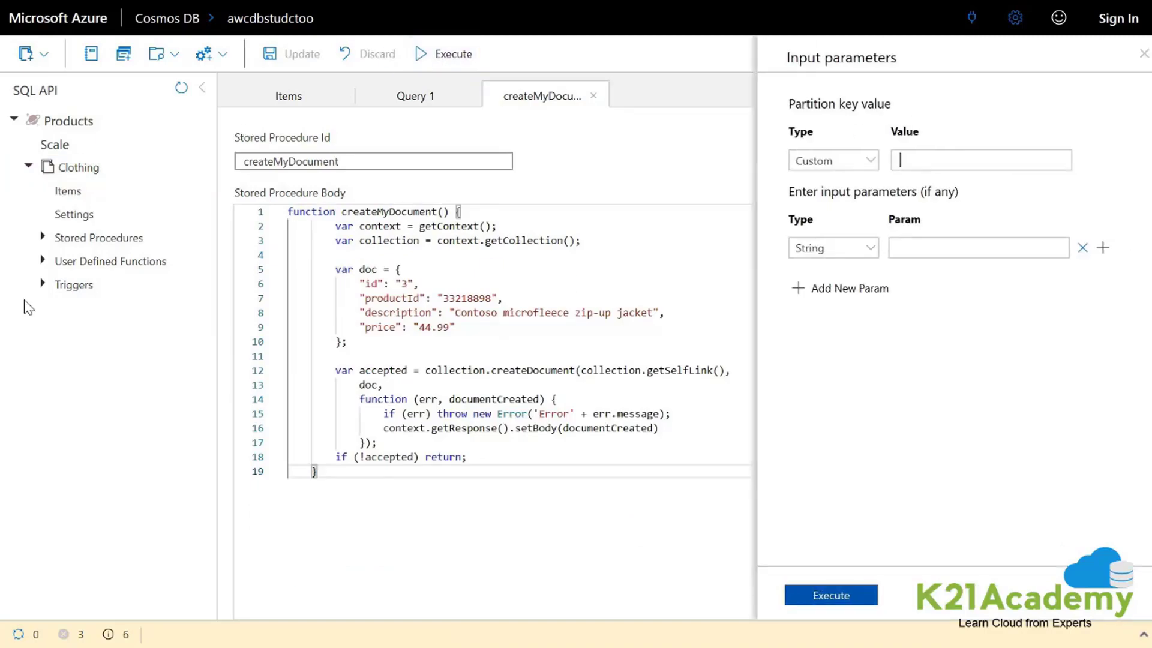
left_click(897, 160)
left_click(870, 168)
left_click(863, 175)
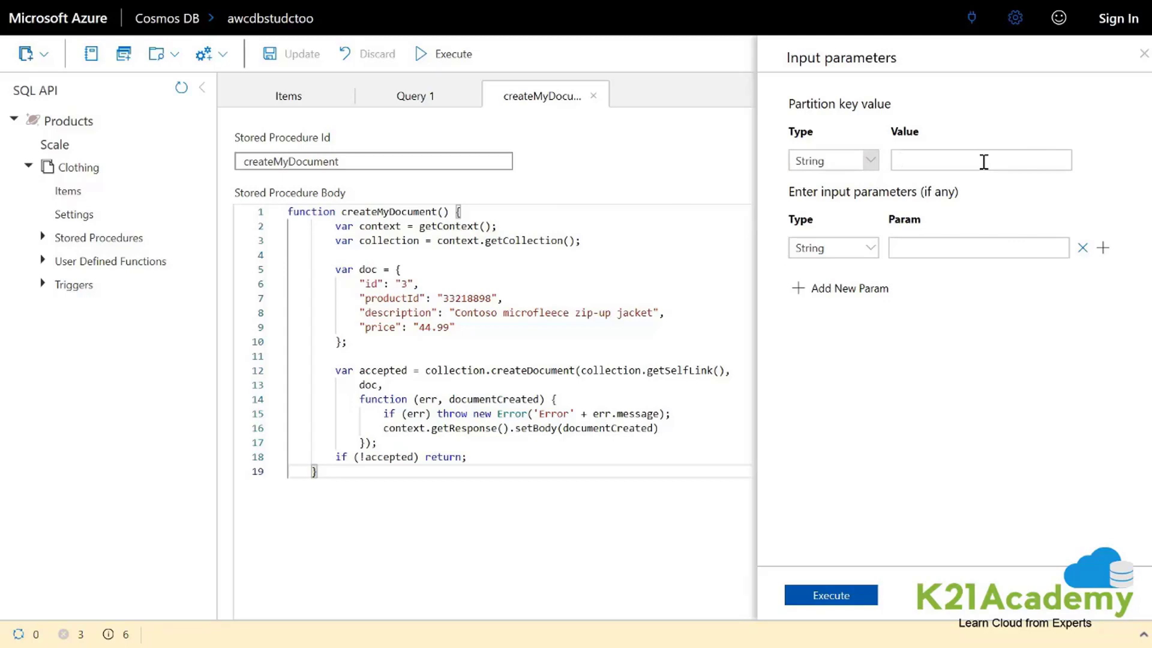
type("33218898")
left_click(918, 248)
type("33218898")
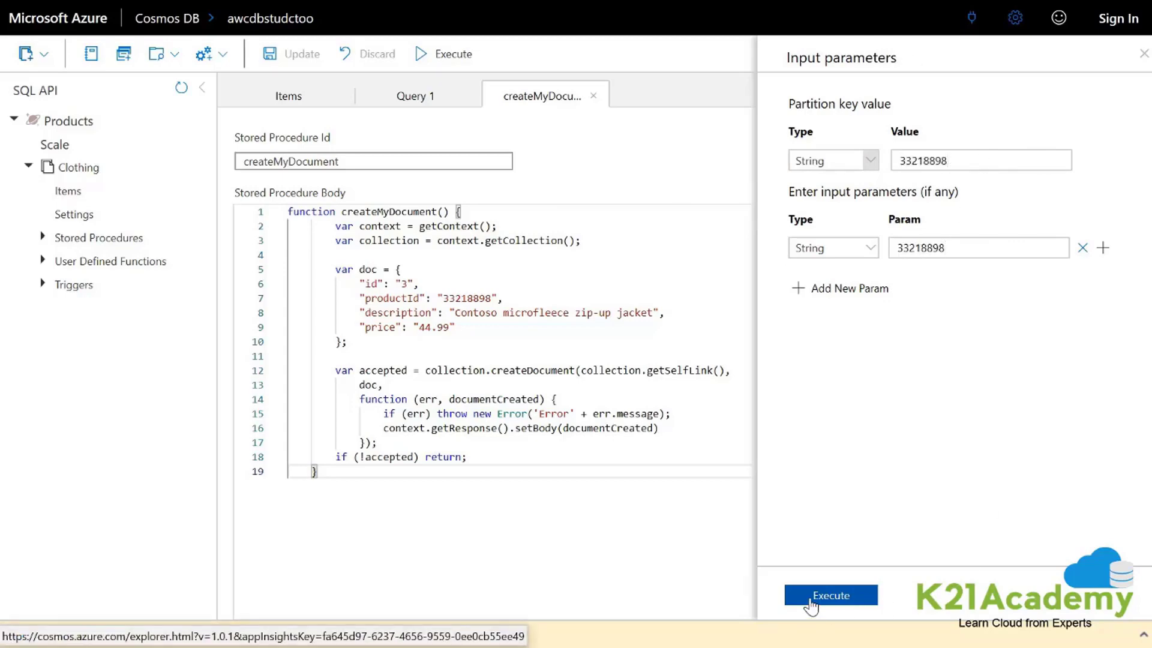
left_click(830, 595)
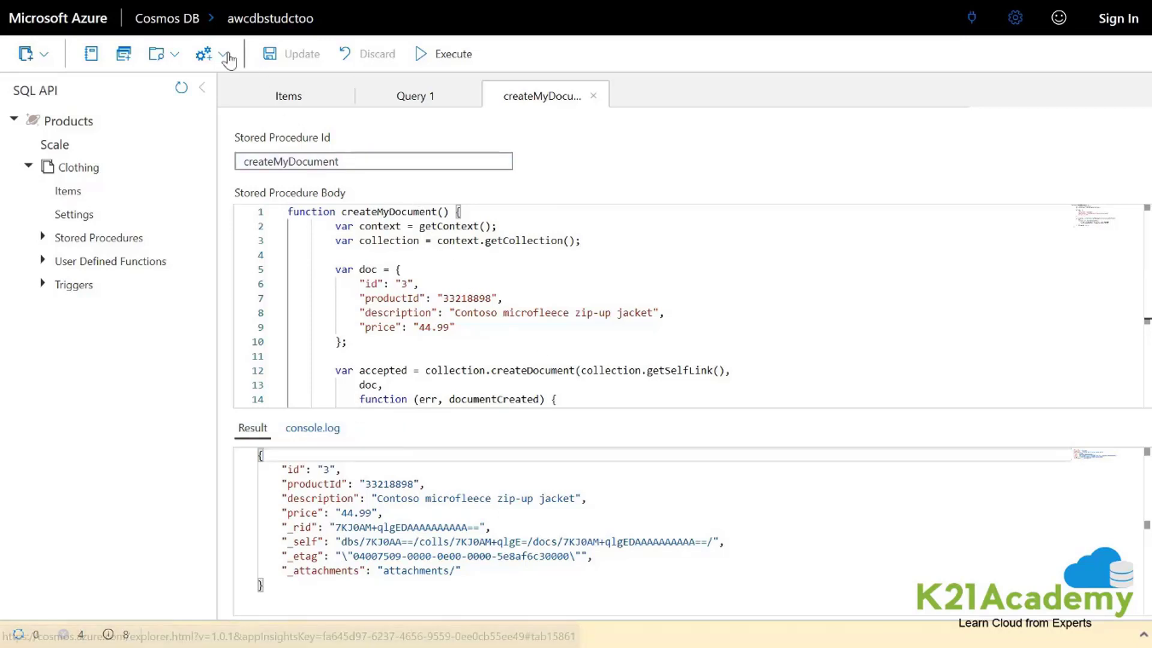
left_click(226, 57)
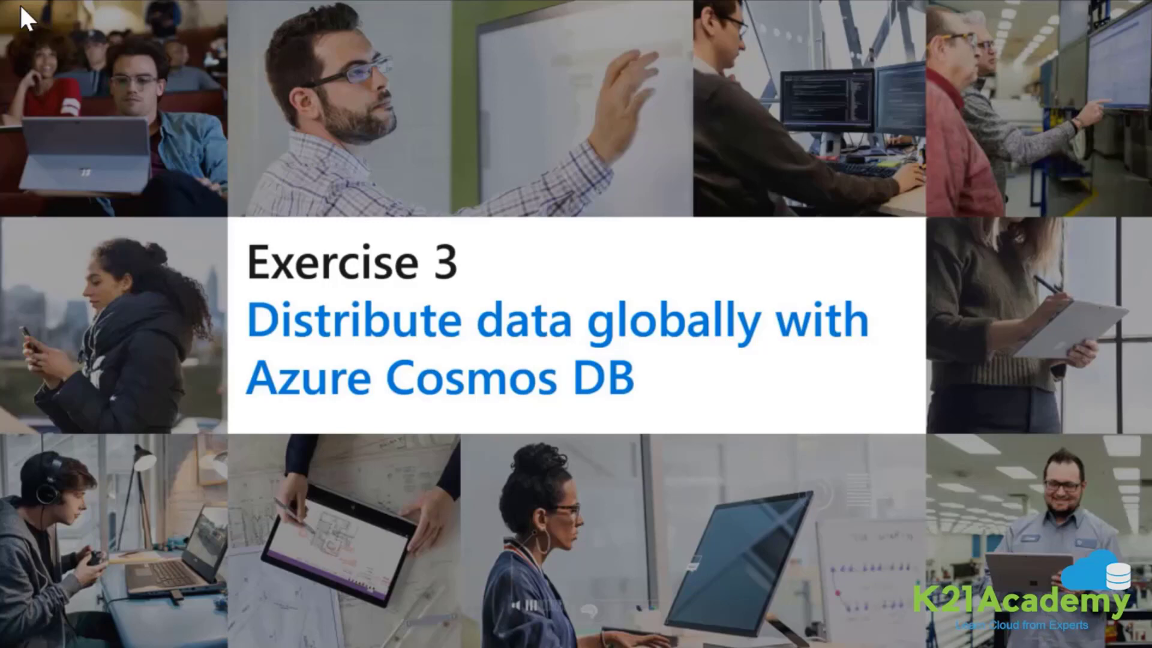
left_click(20, 6)
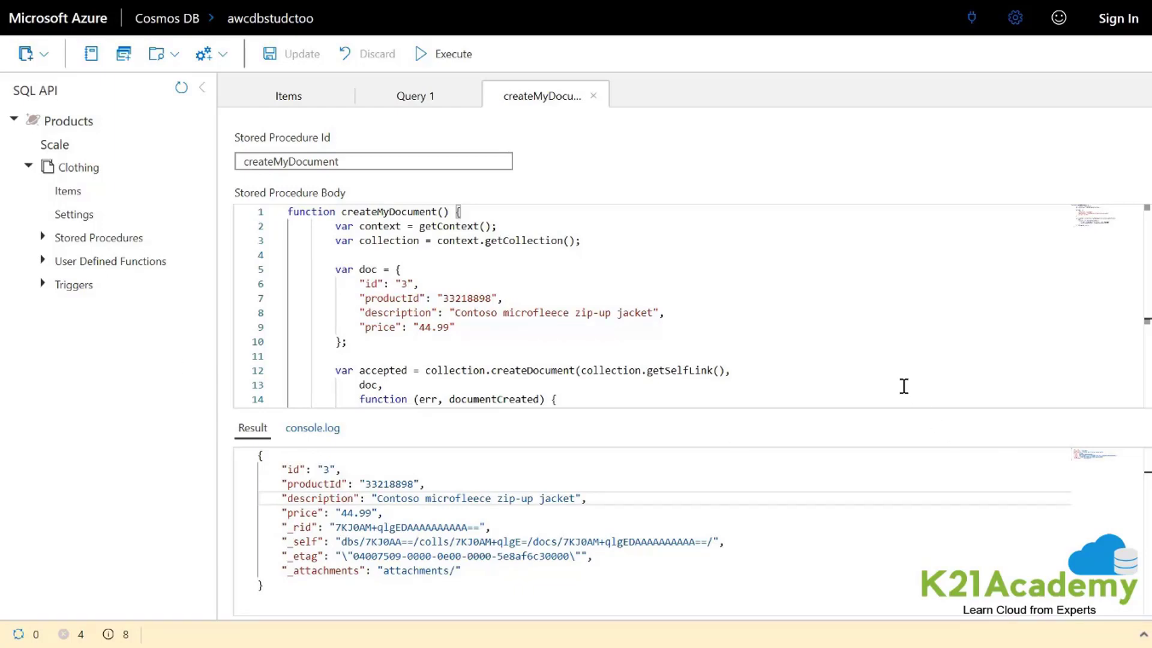
left_click(888, 368)
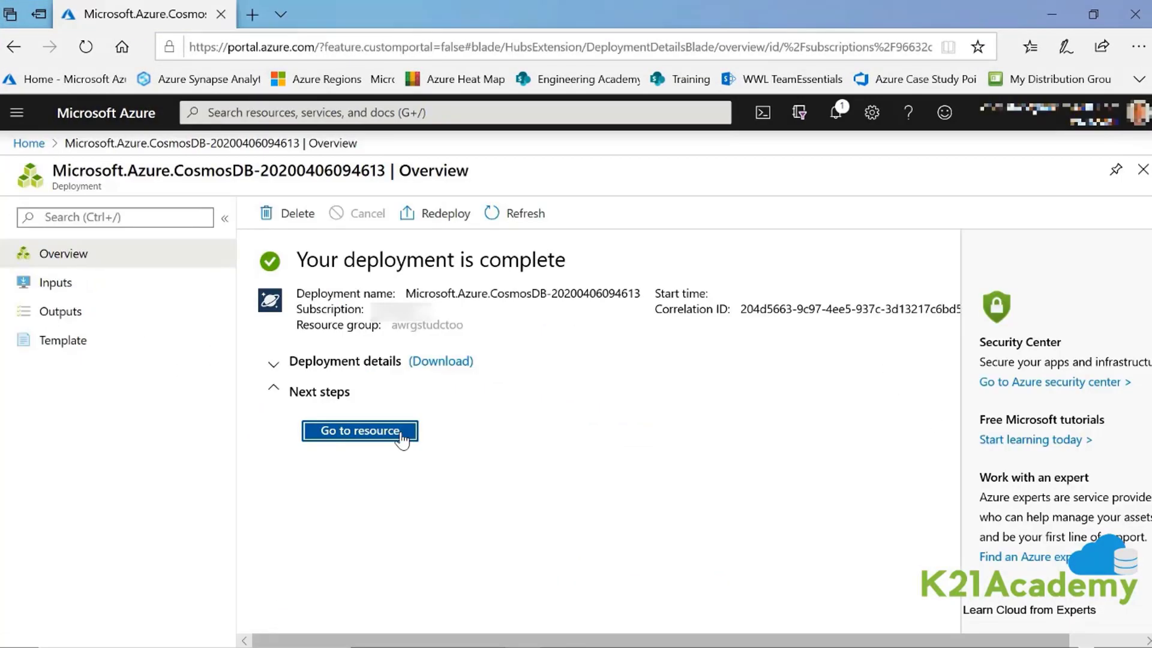
Step: Open the deployed awcdbstudctoo Cosmos DB account in the Azure portal and enable geo-redundancy for it
left_click(399, 433)
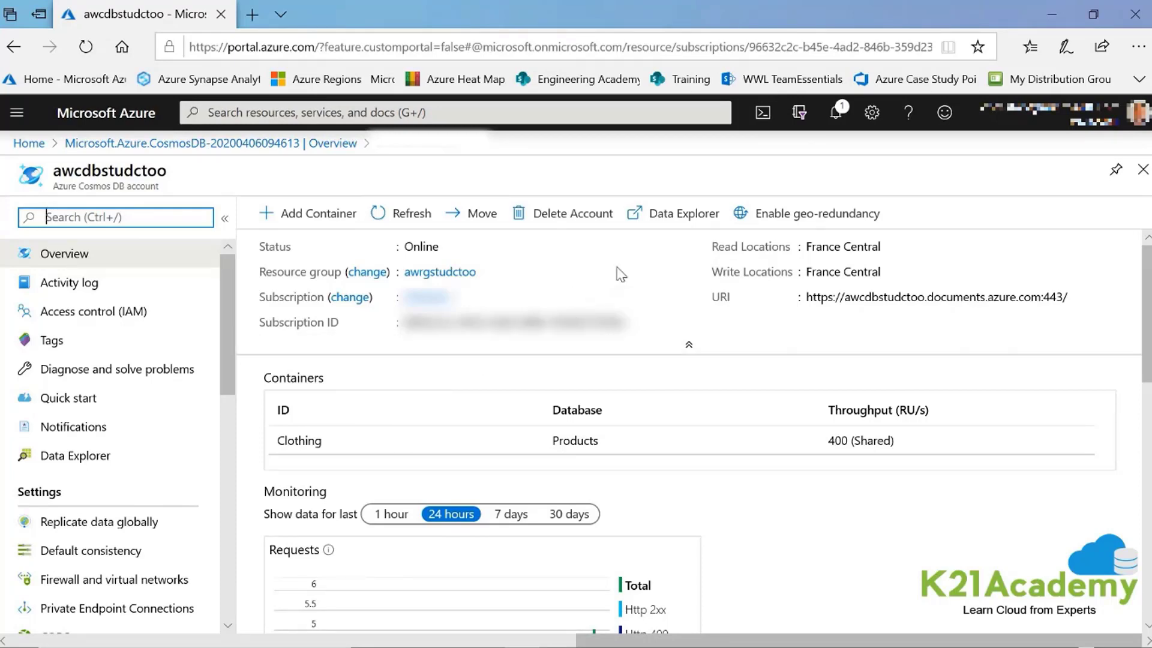
left_click(821, 224)
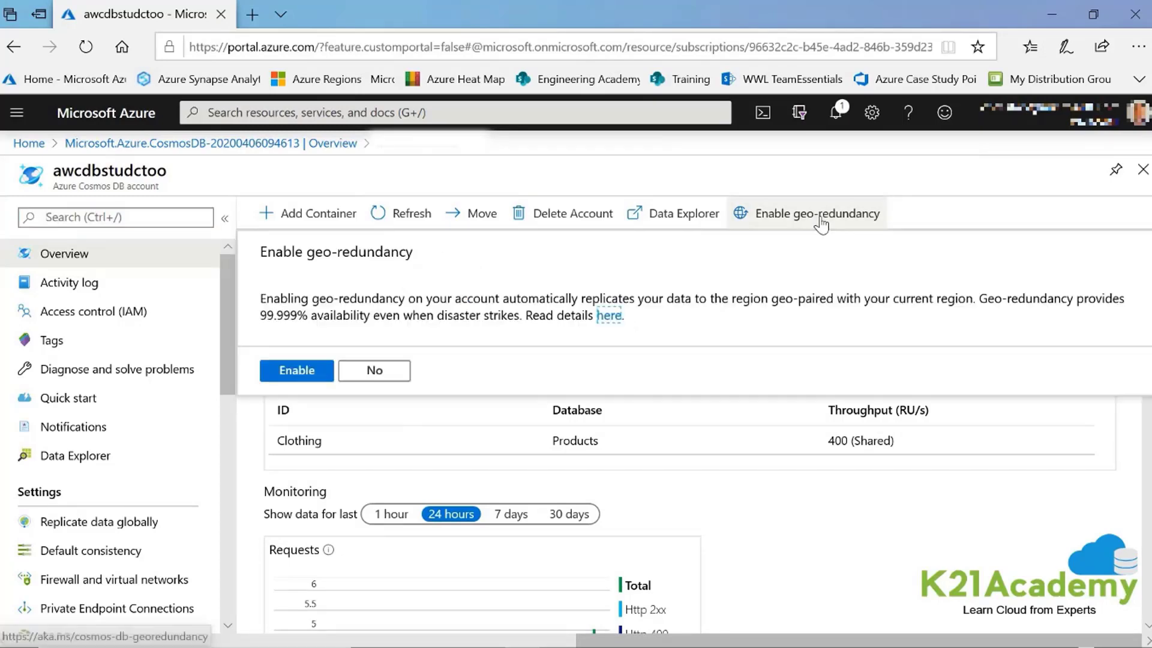
left_click(282, 372)
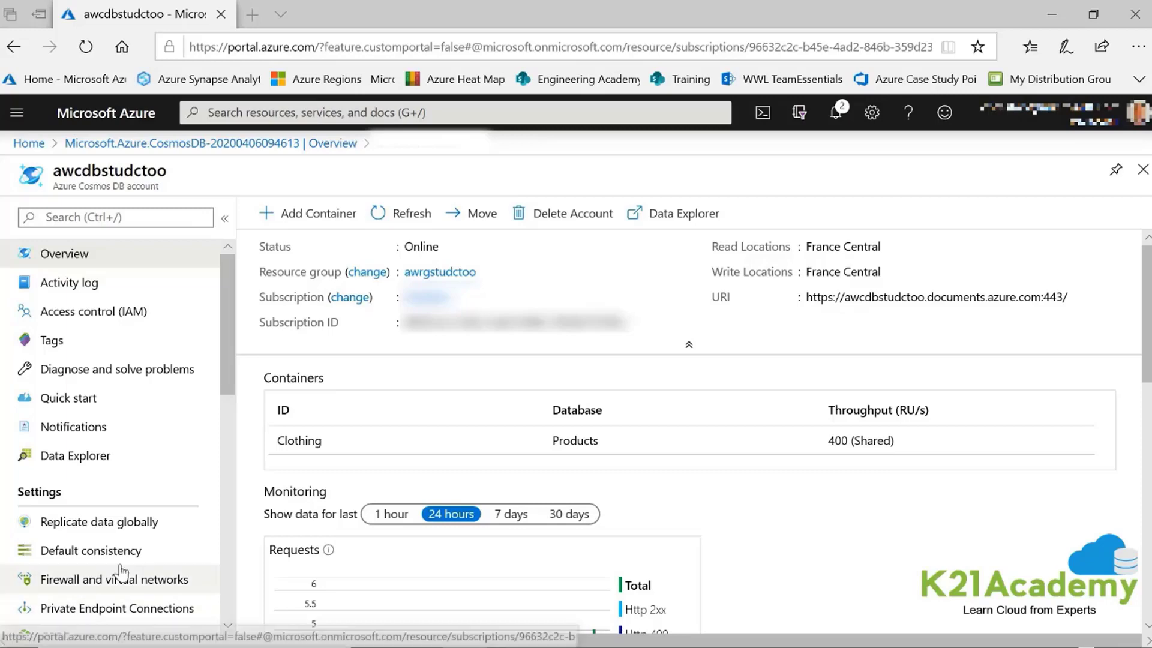
Step: Add UAE North as a read region in the account's global data replication settings and save the change
left_click(111, 525)
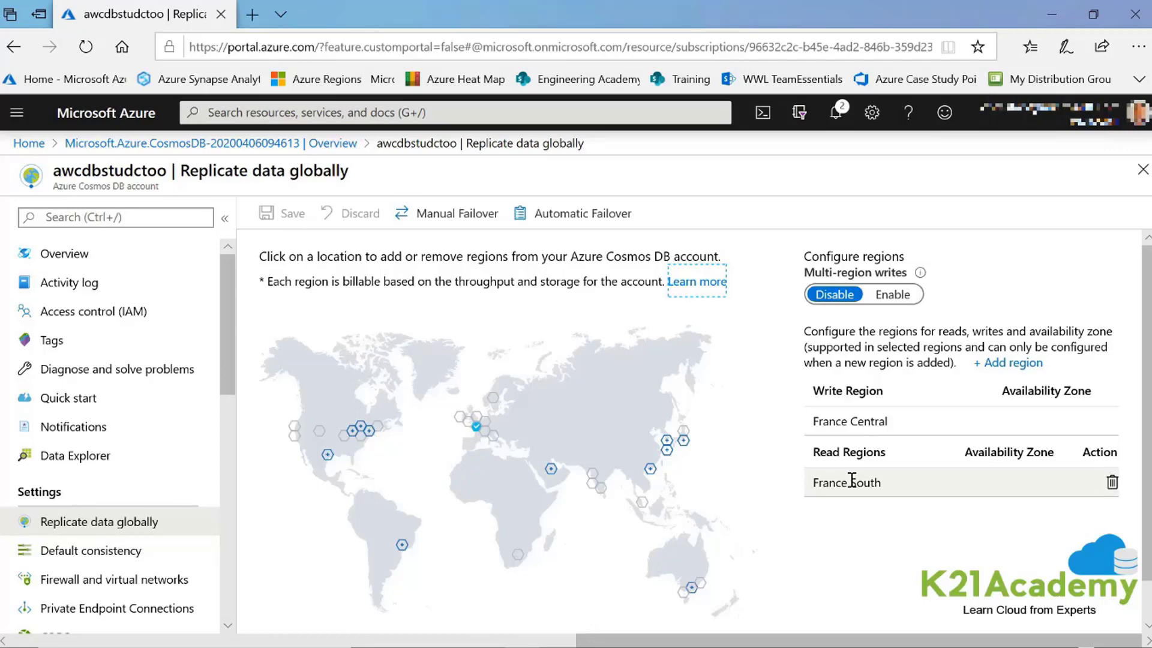
left_click(551, 470)
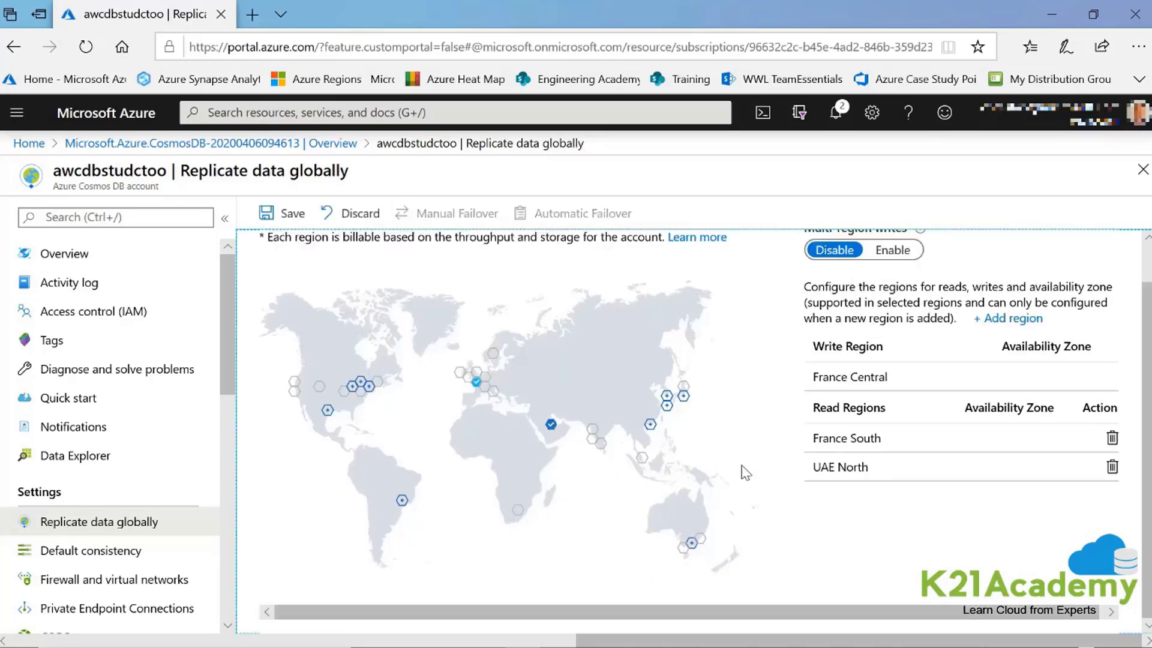
left_click(283, 216)
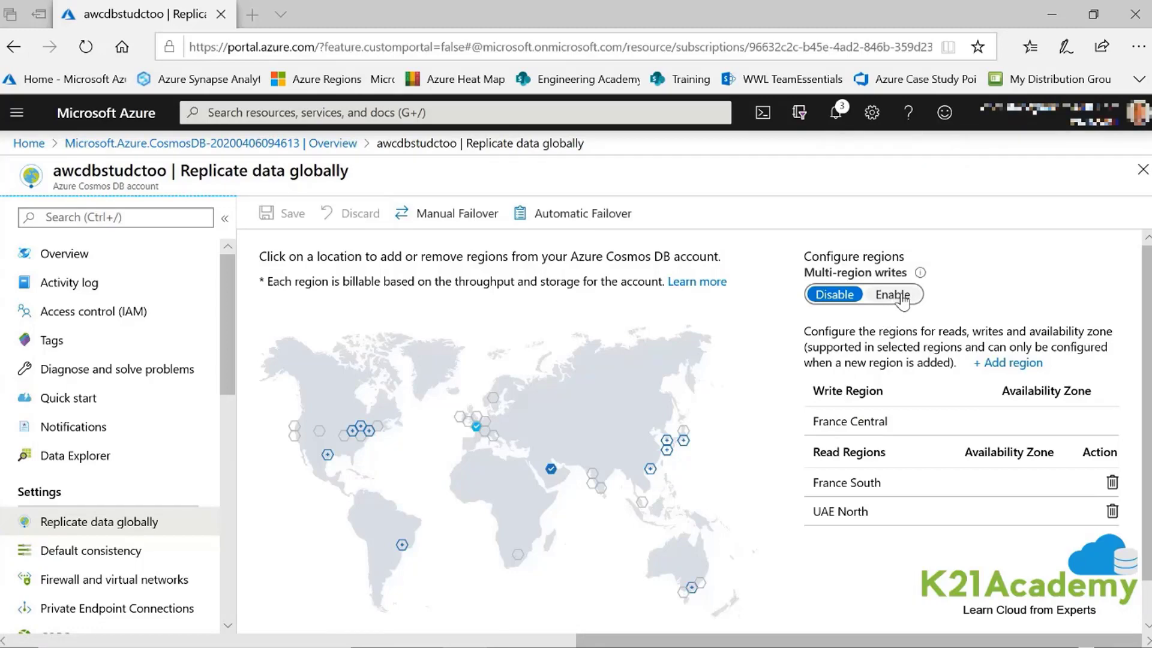
left_click(902, 300)
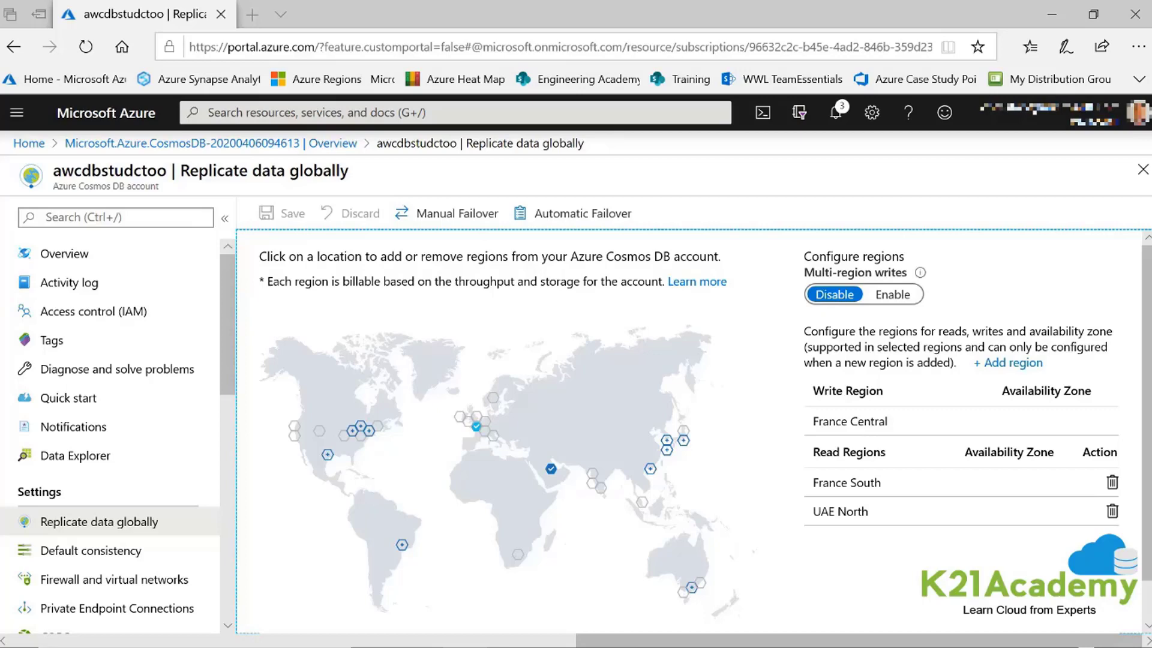
Step: Trigger a manual failover that makes France South the write region, agreeing to the failover, and refresh the replication page
left_click(446, 216)
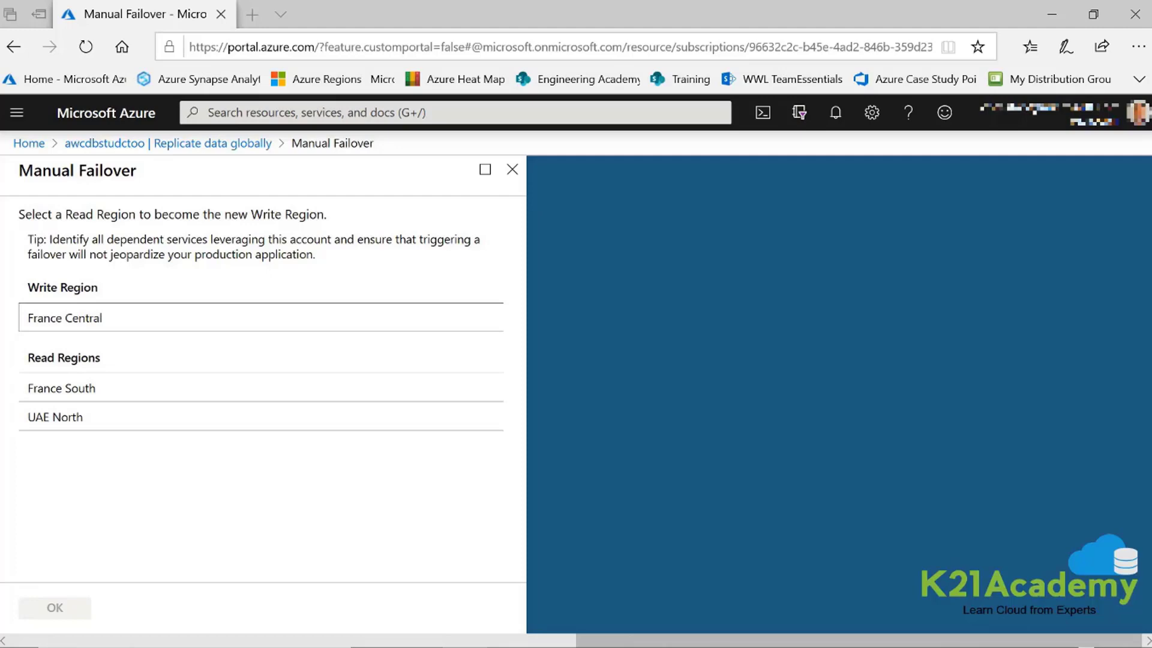
left_click(183, 390)
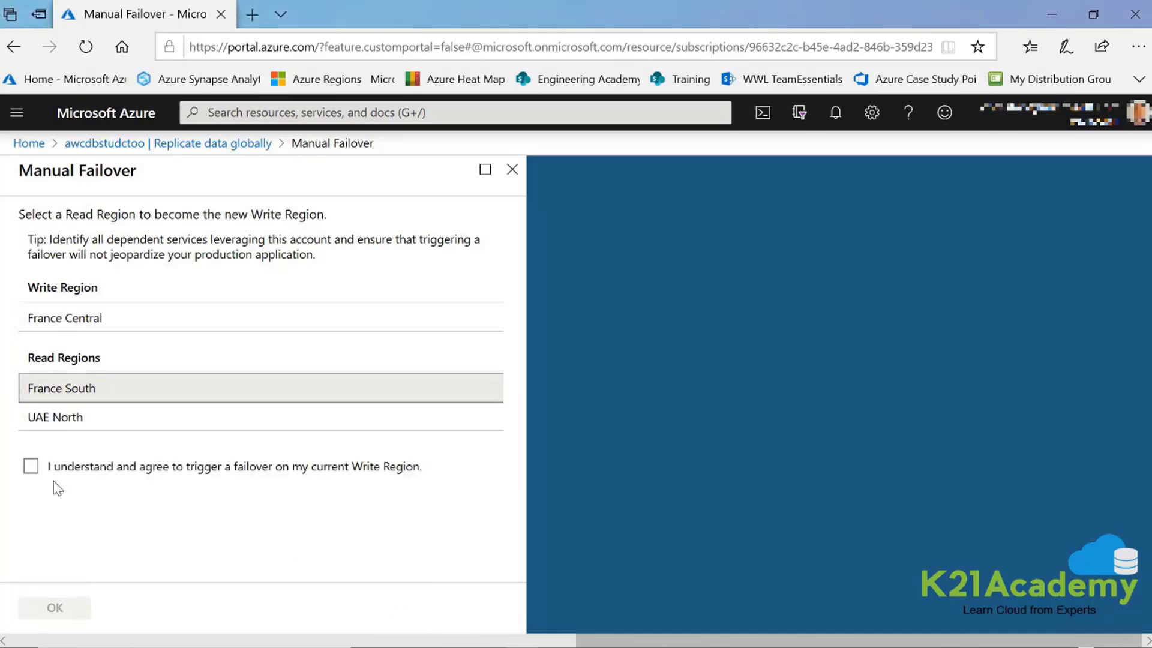
left_click(30, 467)
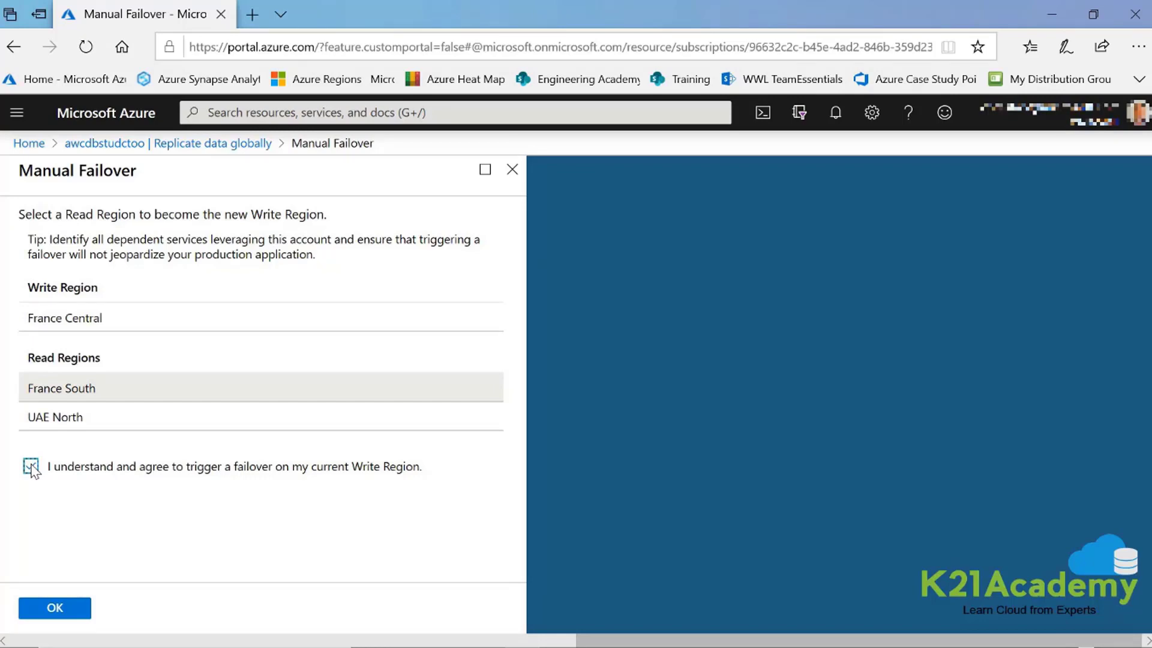
left_click(69, 614)
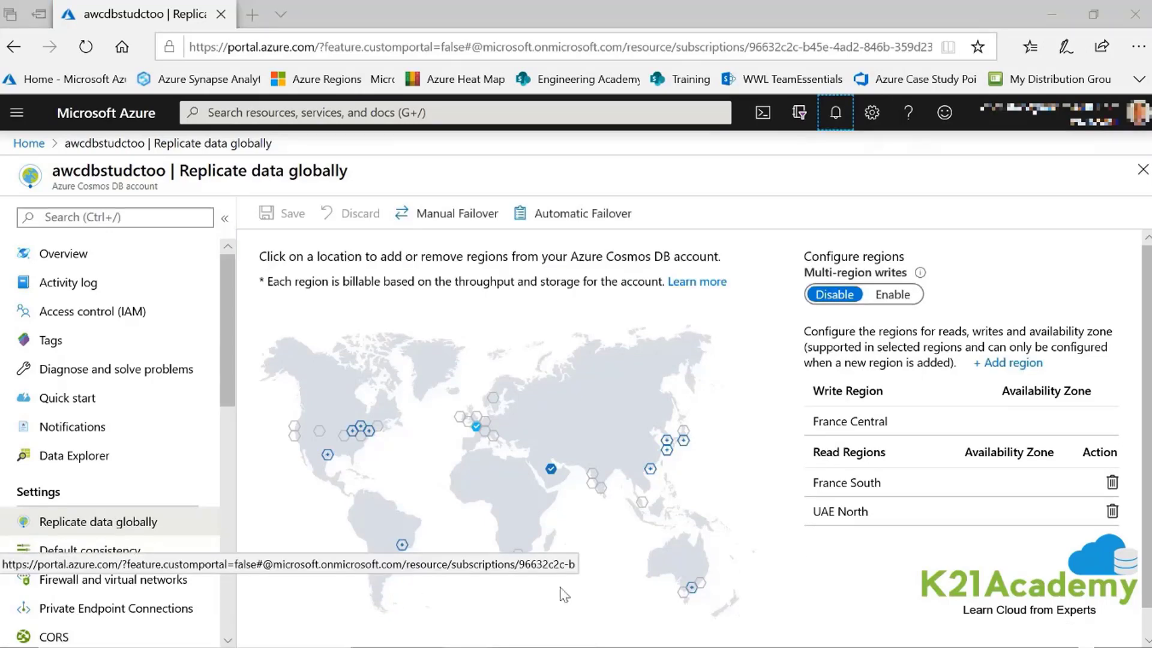
left_click(90, 51)
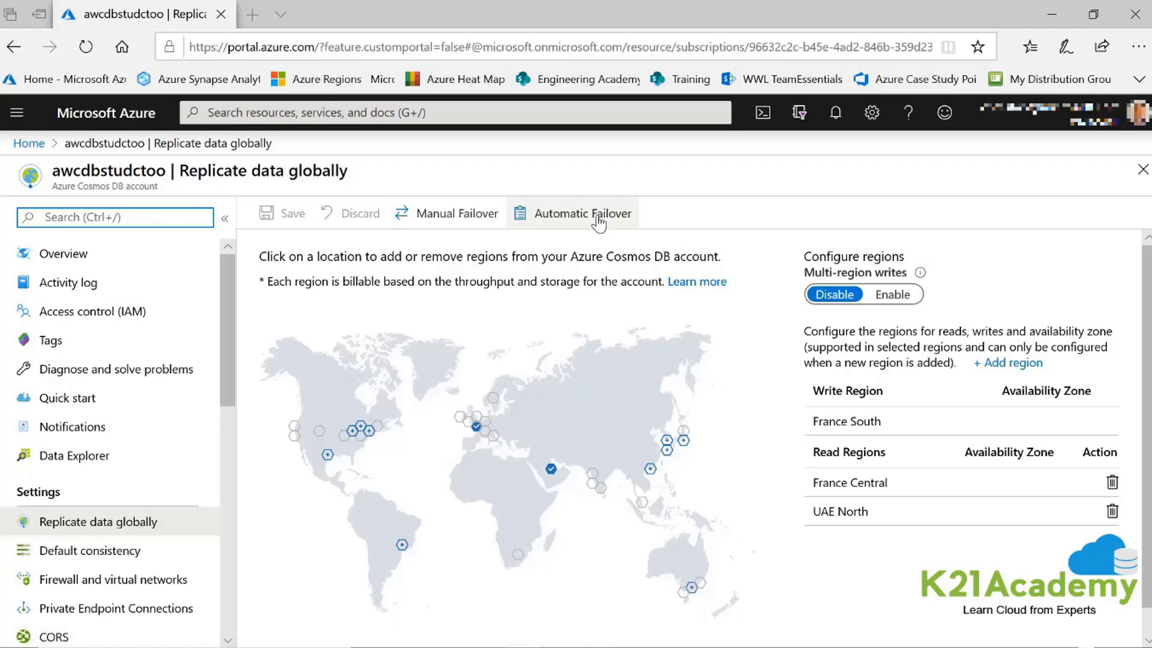
Step: Turn on automatic failover for the account, try to reorder the UAE North read region, and apply the settings
left_click(598, 223)
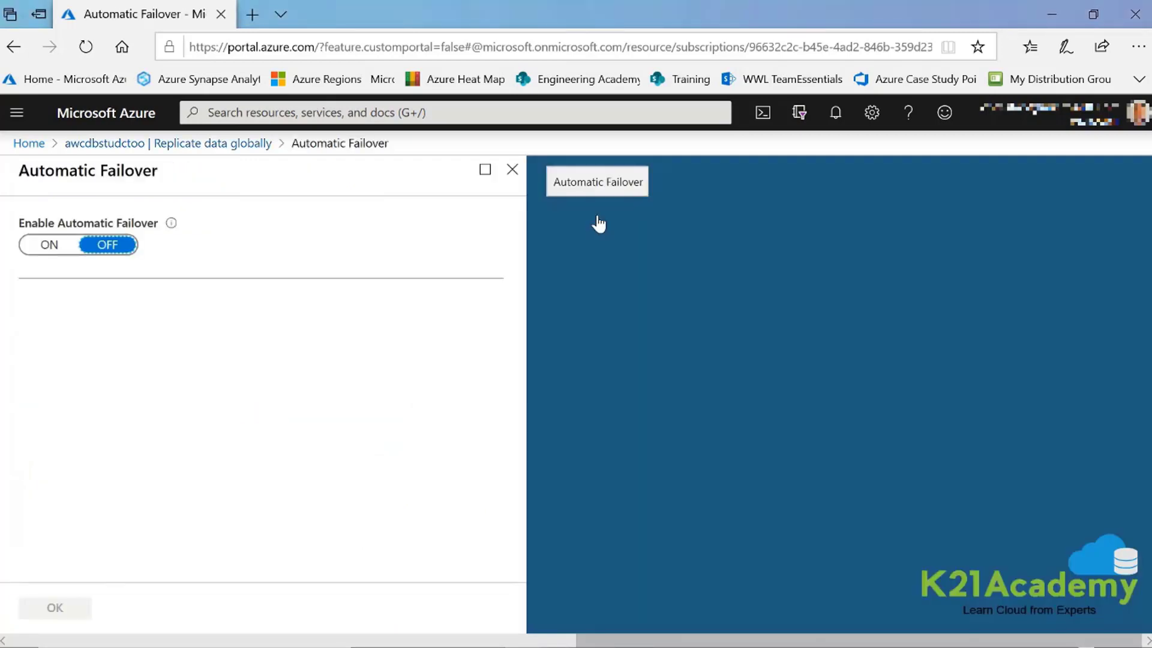
left_click(51, 245)
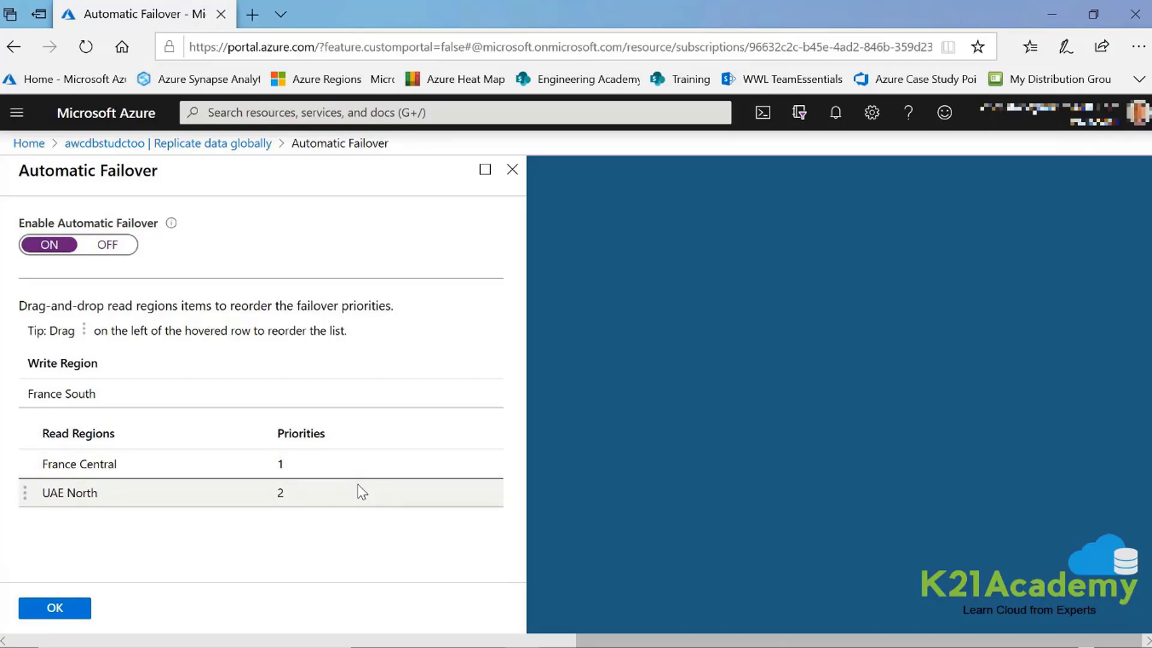
left_click_drag(355, 488, 376, 461)
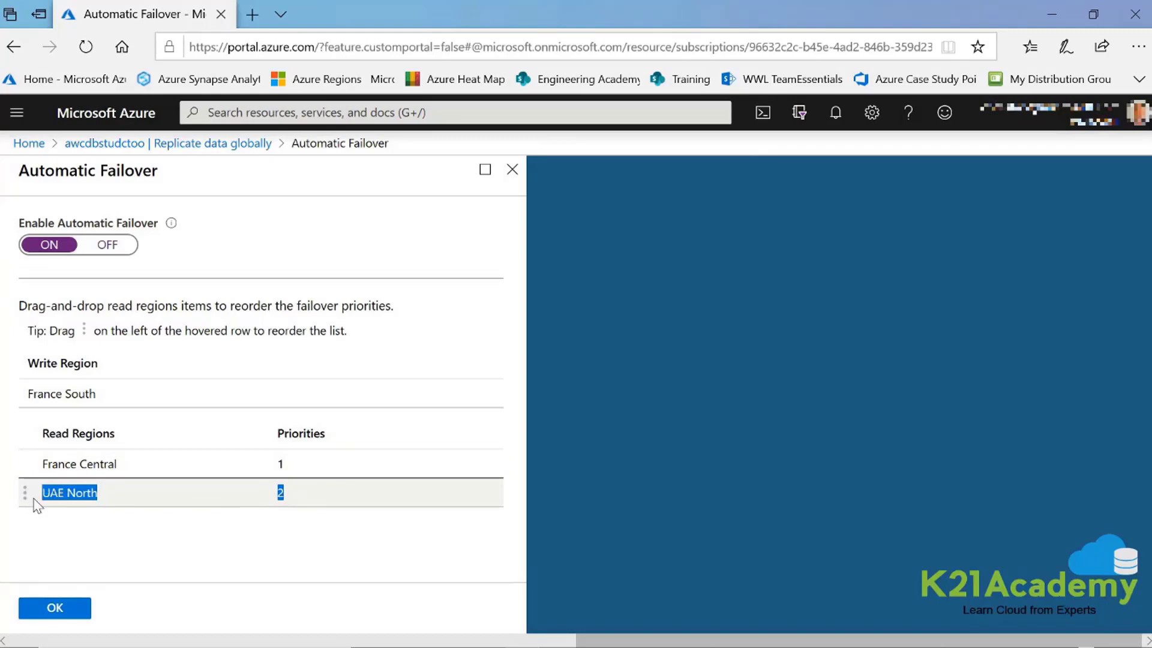
left_click_drag(25, 496, 46, 510)
left_click(55, 608)
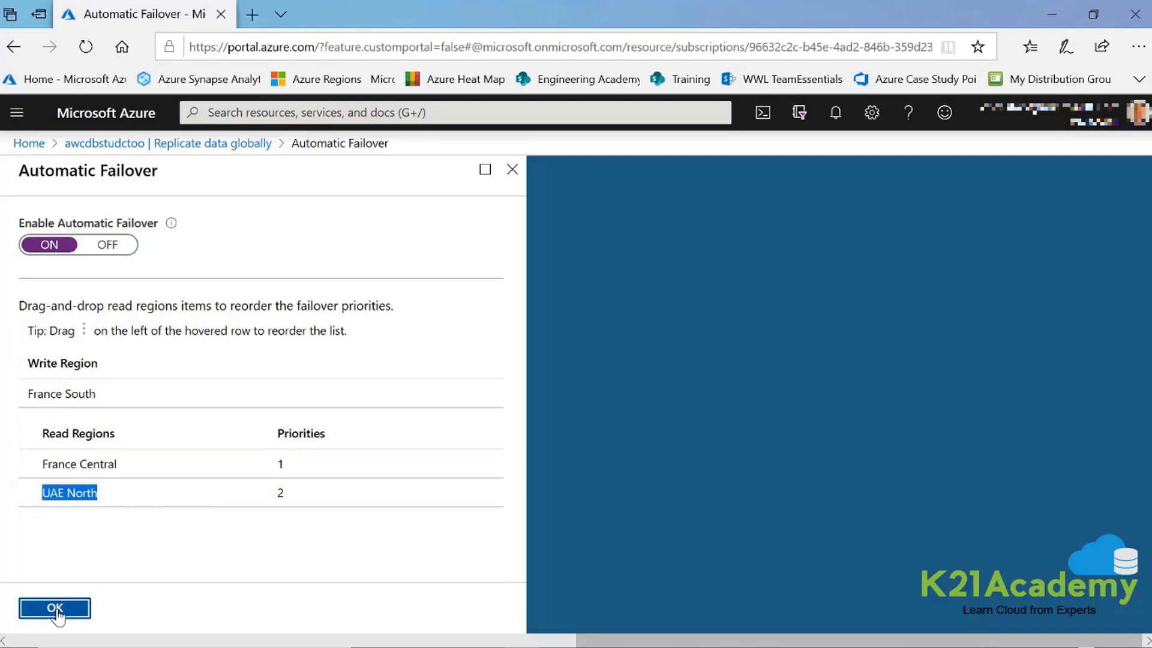